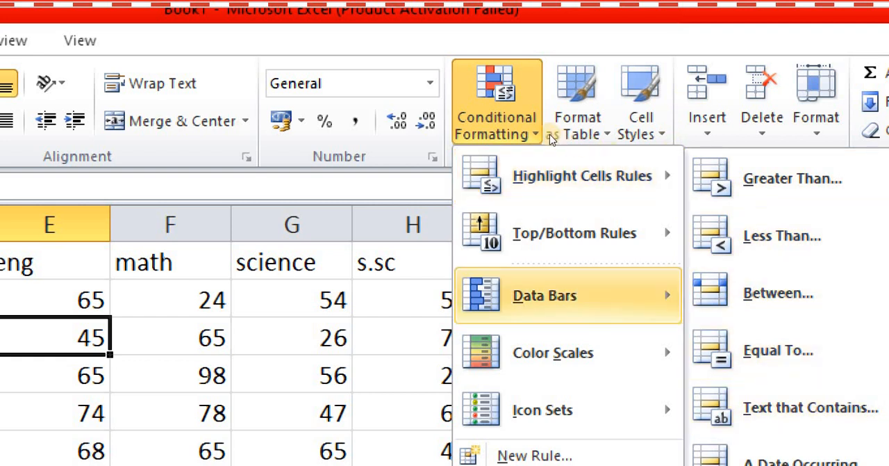
mouse_move(568, 295)
mouse_move(569, 233)
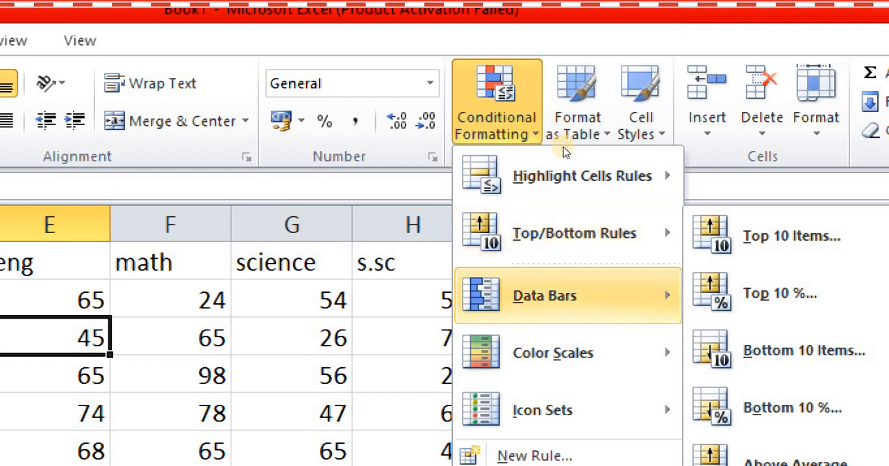
mouse_move(569, 352)
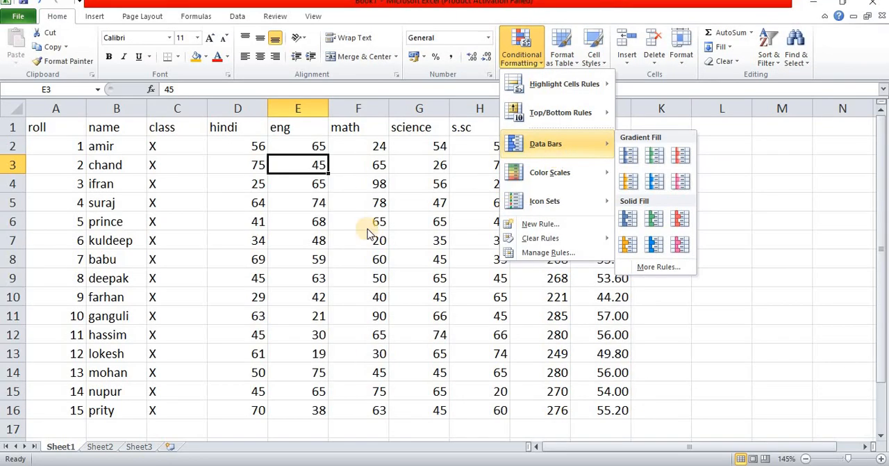
left_click(345, 214)
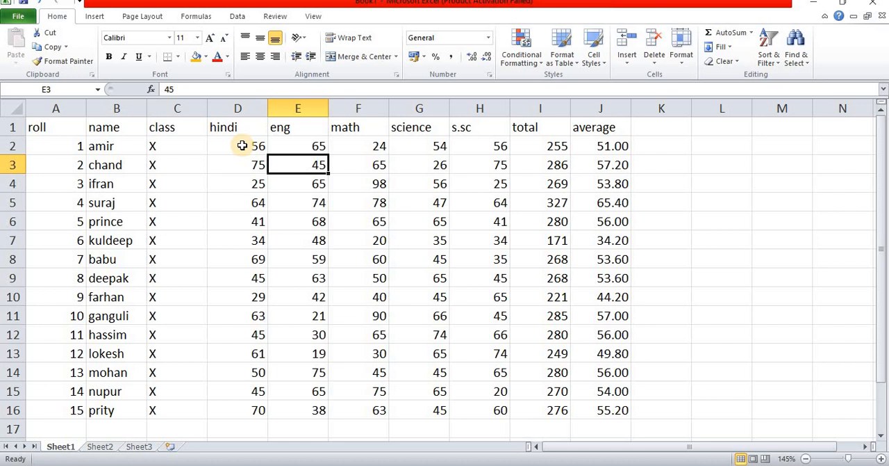
Step: Highlight the subject marks in D2:H16 that are less than 33 with Light Red Fill with Dark Red Text
left_click_drag(243, 145, 472, 404)
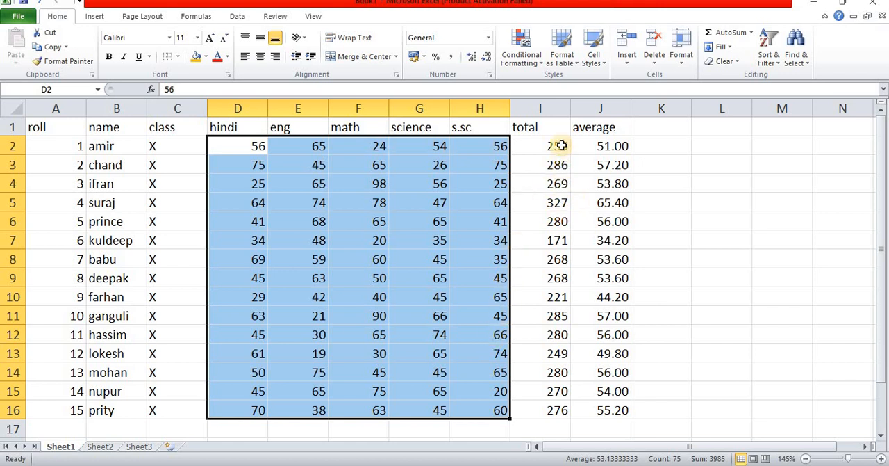
left_click(532, 63)
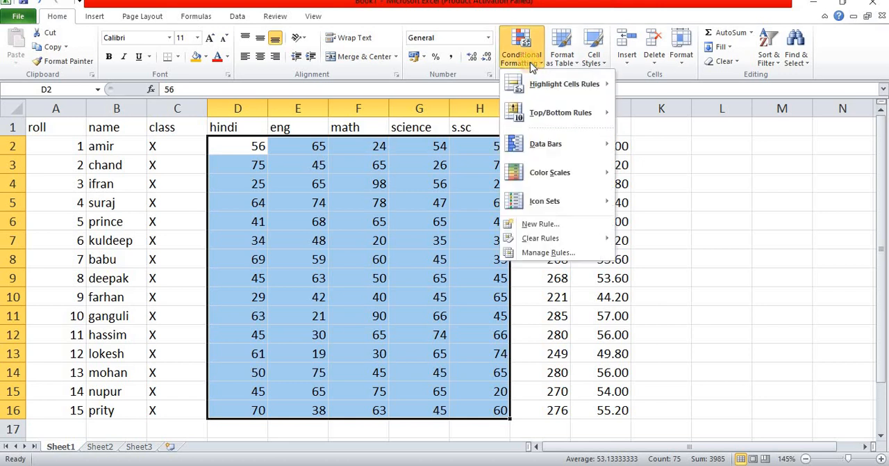
mouse_move(549, 94)
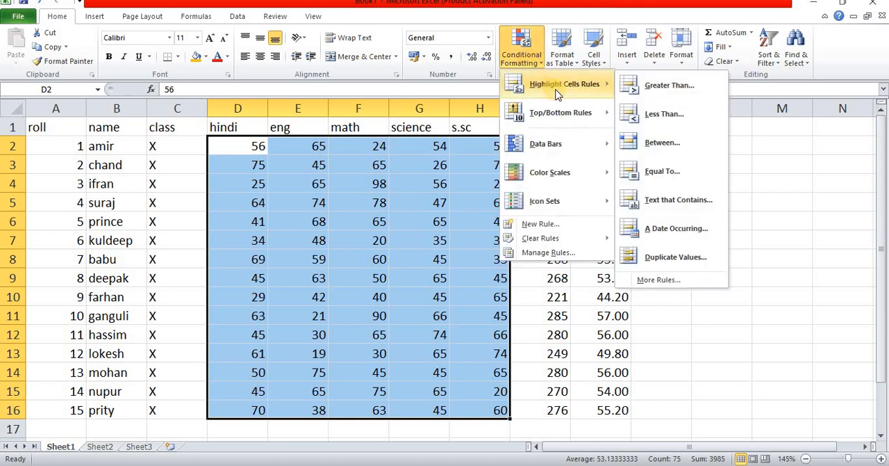
left_click(670, 118)
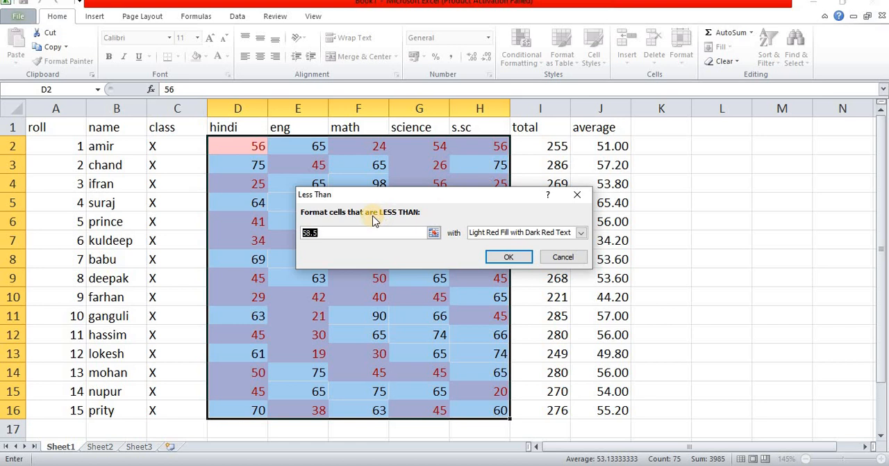
type("33")
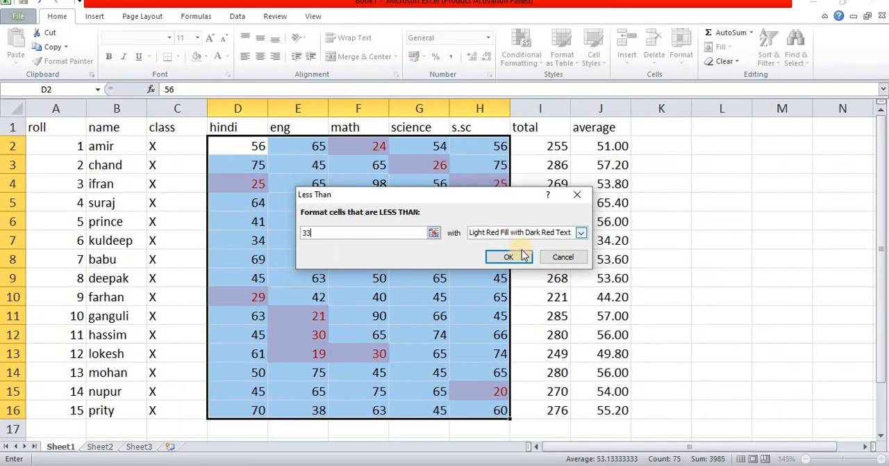
left_click(645, 299)
left_click(424, 259)
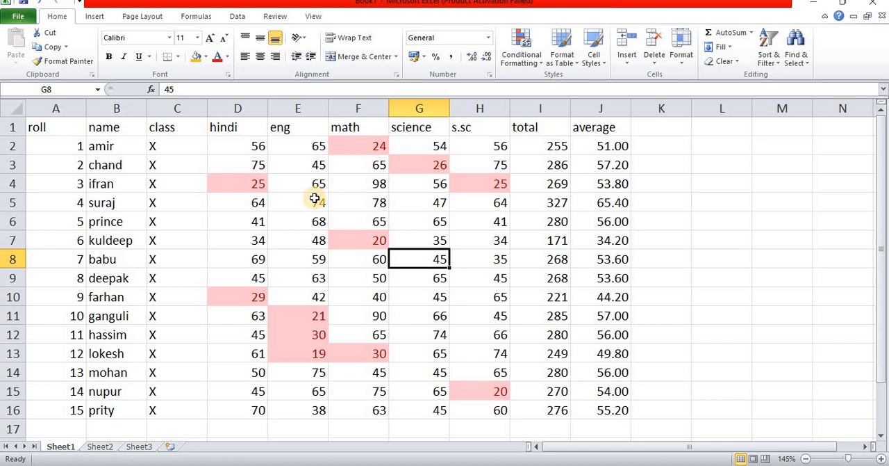
Step: Change the math marks to 25 in cell F5 and 40 in cell F7
left_click(357, 198)
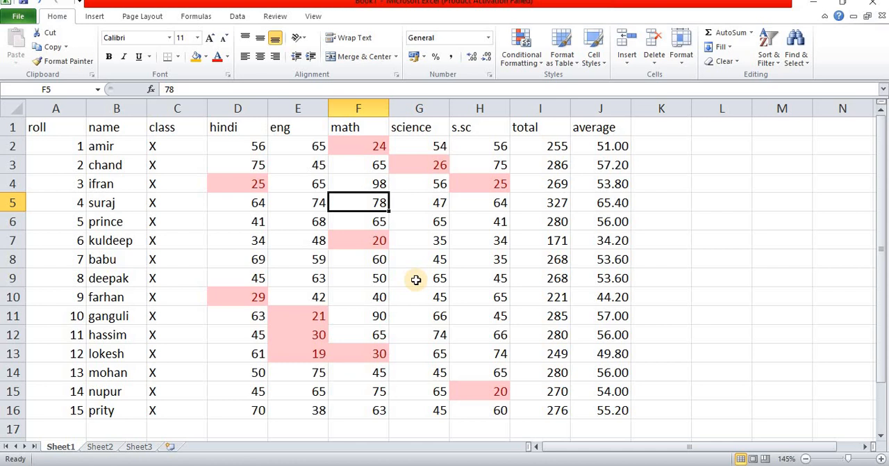
type("25")
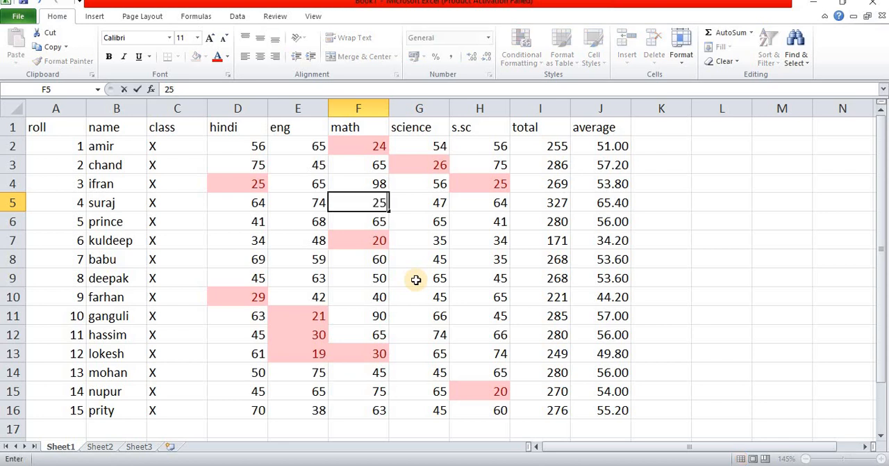
key("Return")
key("Down")
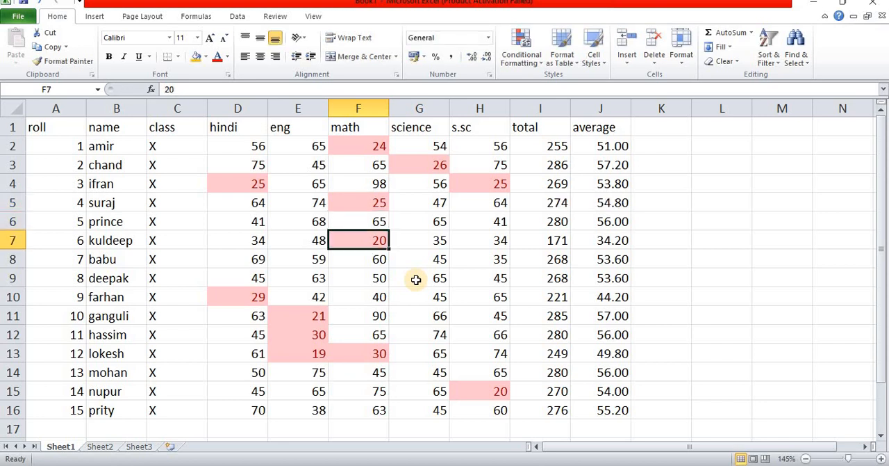
type("40")
key("Return")
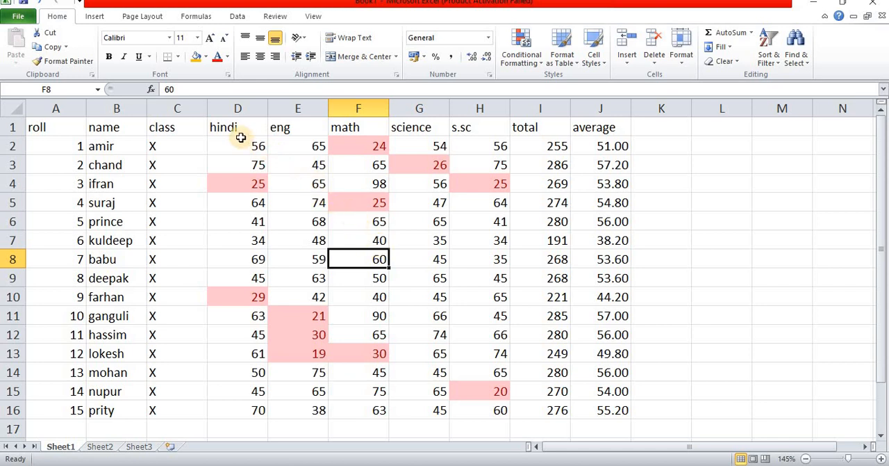
Step: Highlight the subject marks in D2:H16 that are greater than 75 with Green Fill with Dark Green Text
left_click_drag(240, 143, 481, 404)
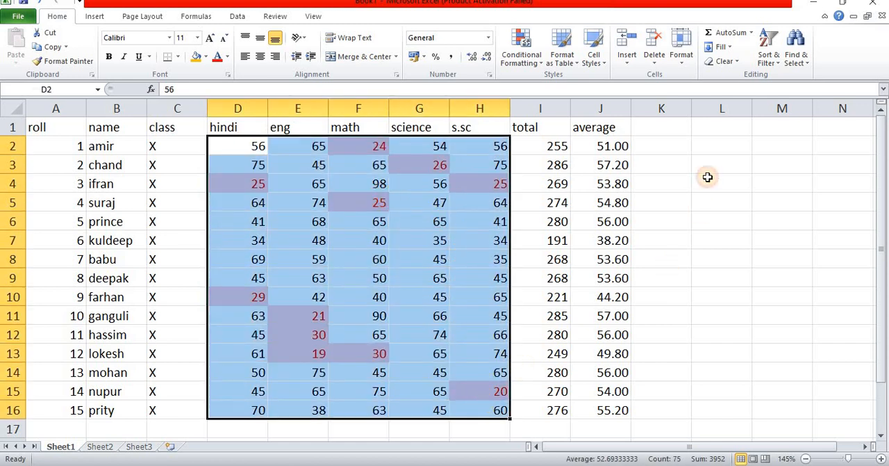
left_click(530, 60)
mouse_move(569, 90)
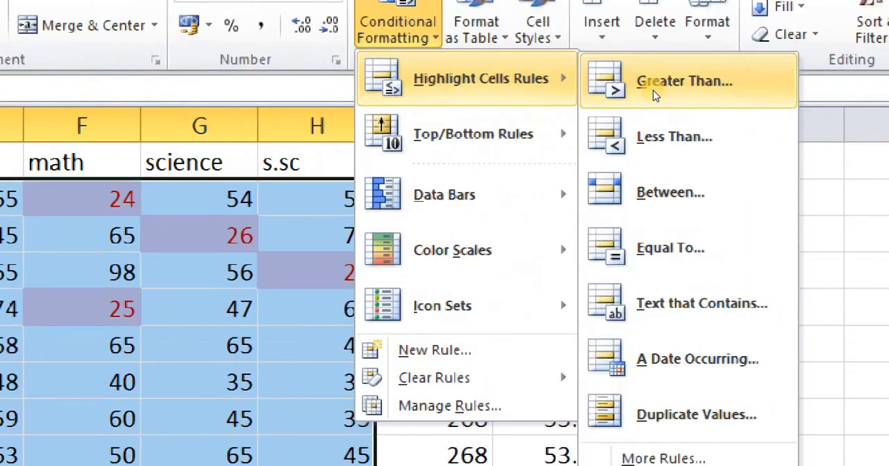
left_click(654, 90)
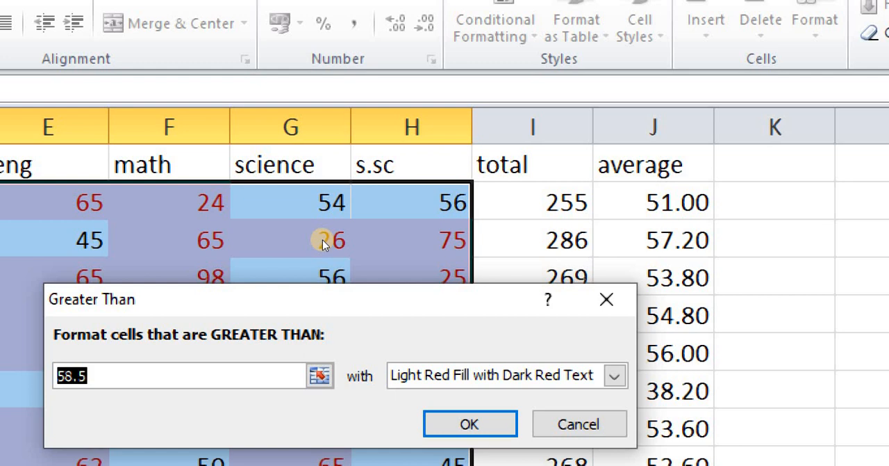
type("7")
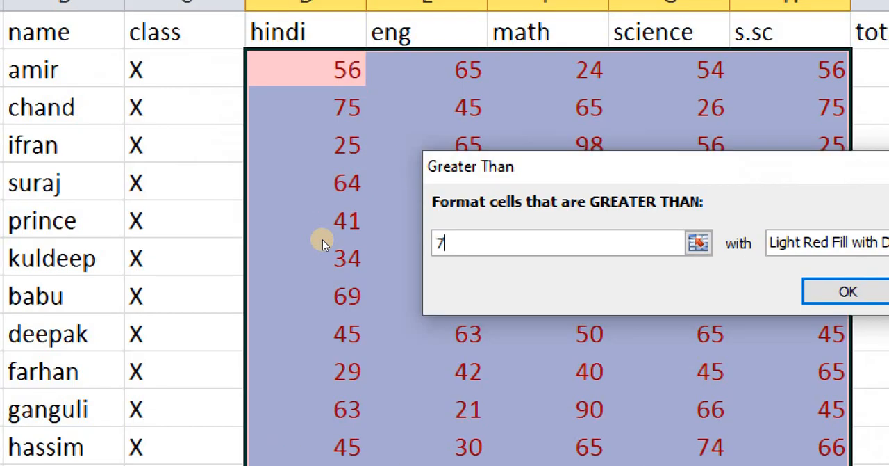
type("5")
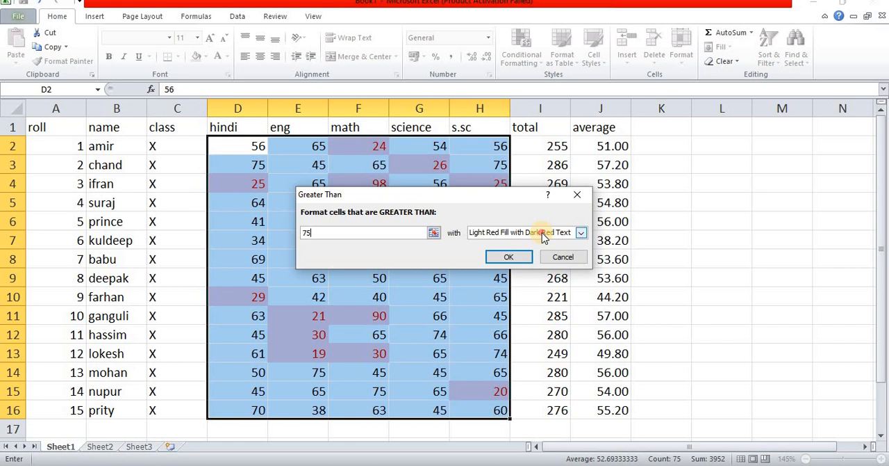
left_click(816, 242)
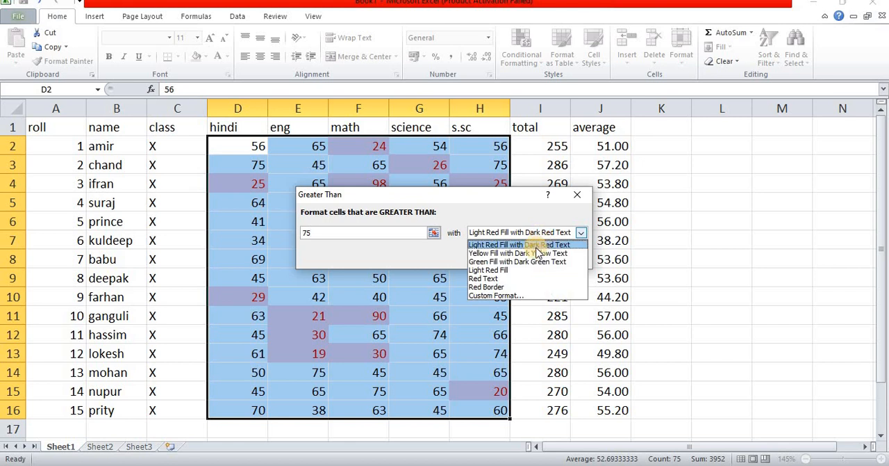
left_click(526, 263)
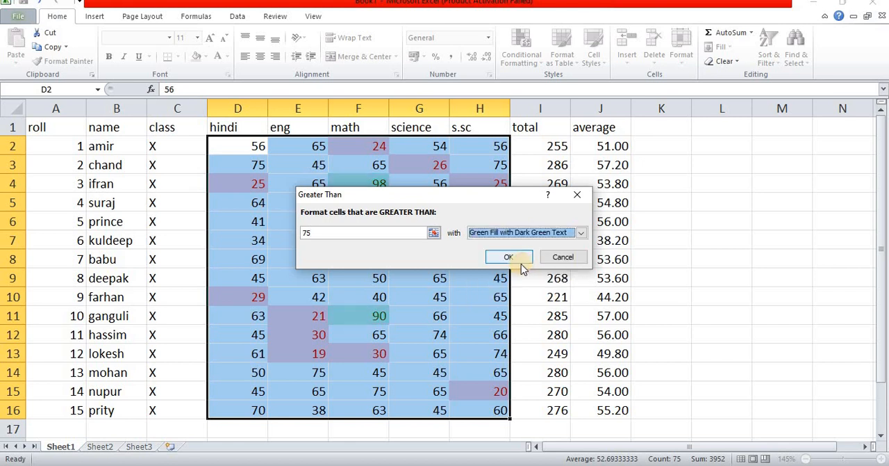
left_click(510, 257)
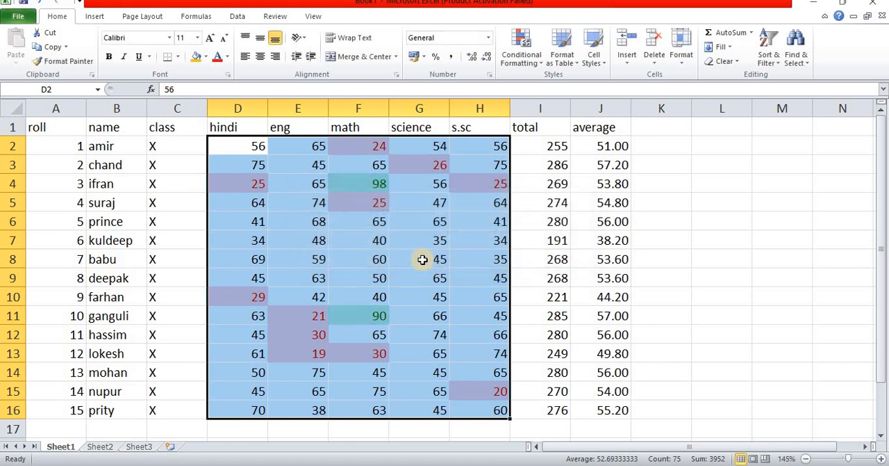
left_click(422, 259)
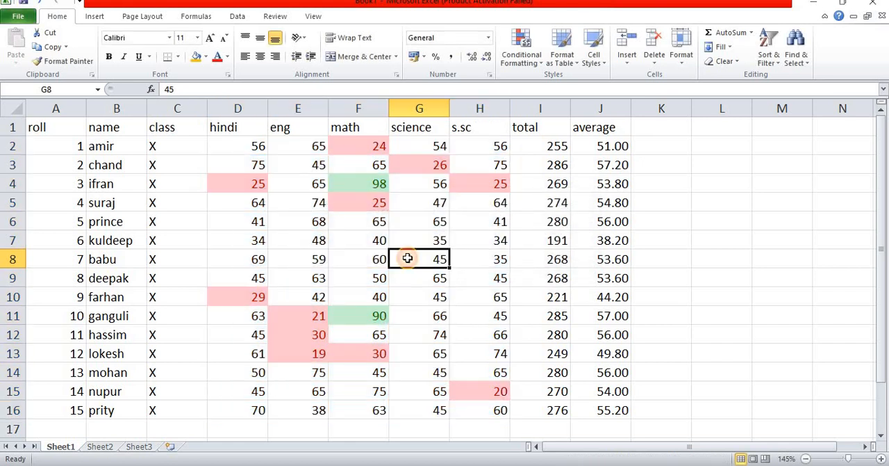
left_click(364, 183)
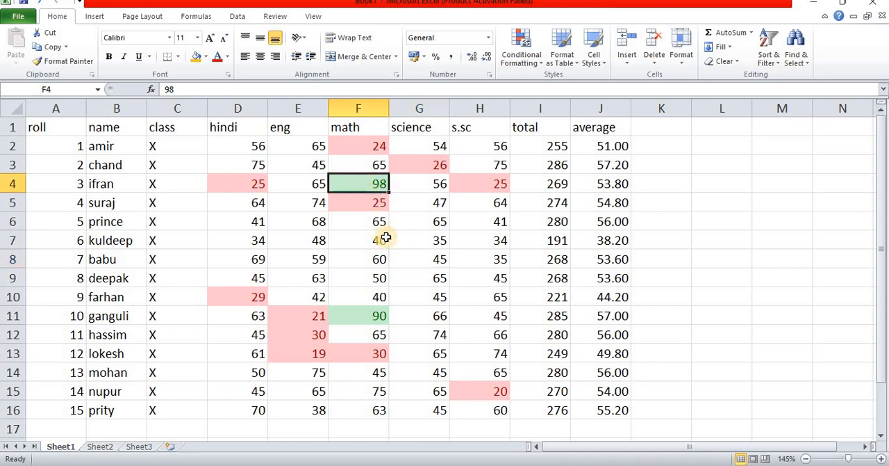
left_click(379, 316)
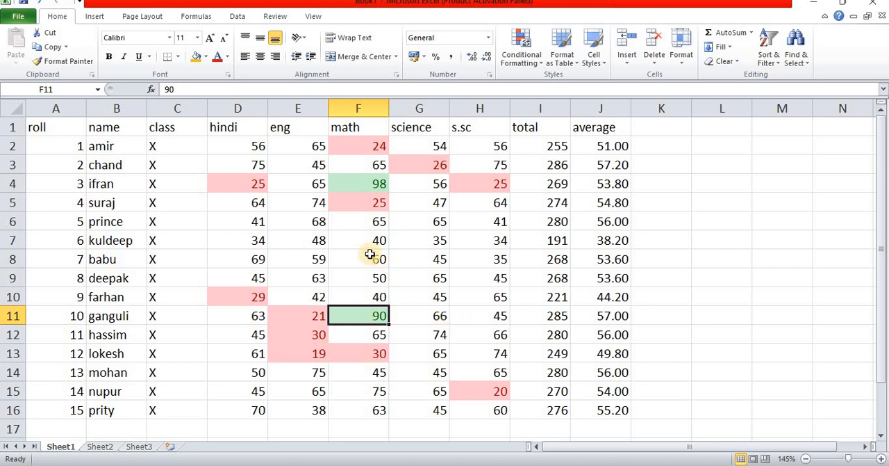
Step: Change the English marks to 76 in cell E7, 75 in E9 and 65 in E10
left_click(306, 239)
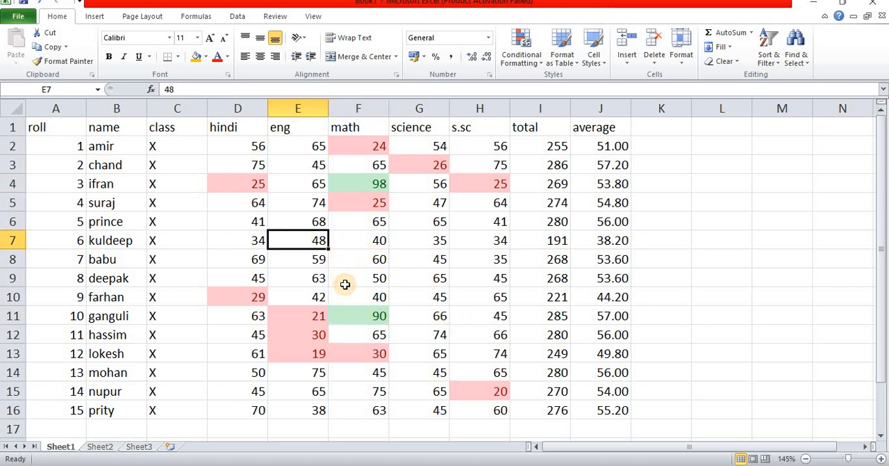
type("76")
key("Return")
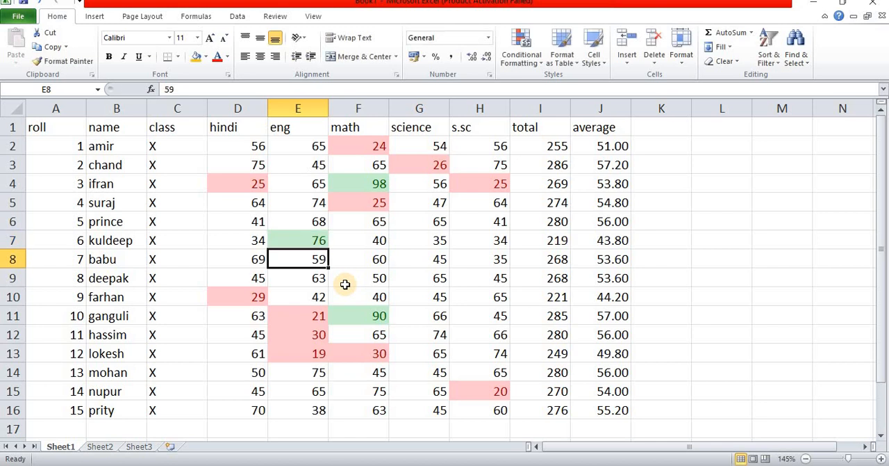
key("Down")
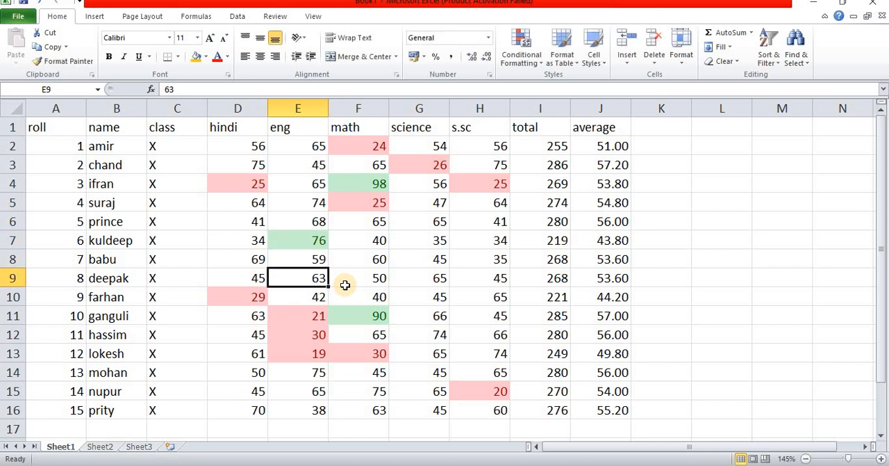
type("75")
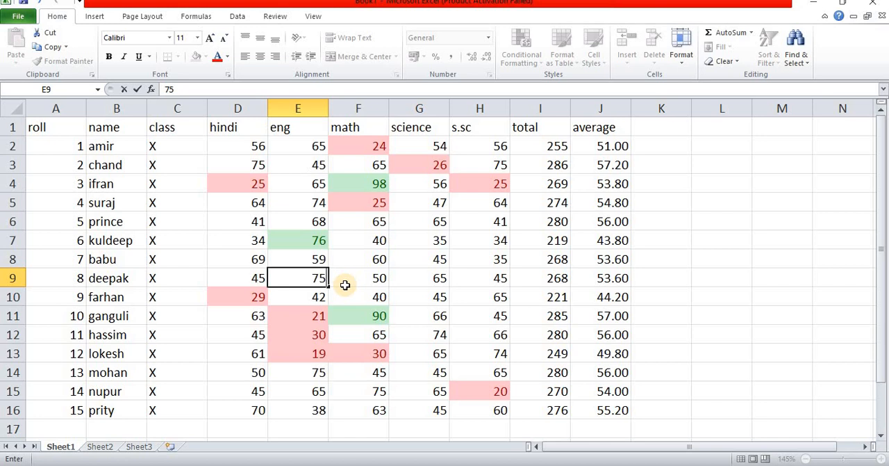
key("Return")
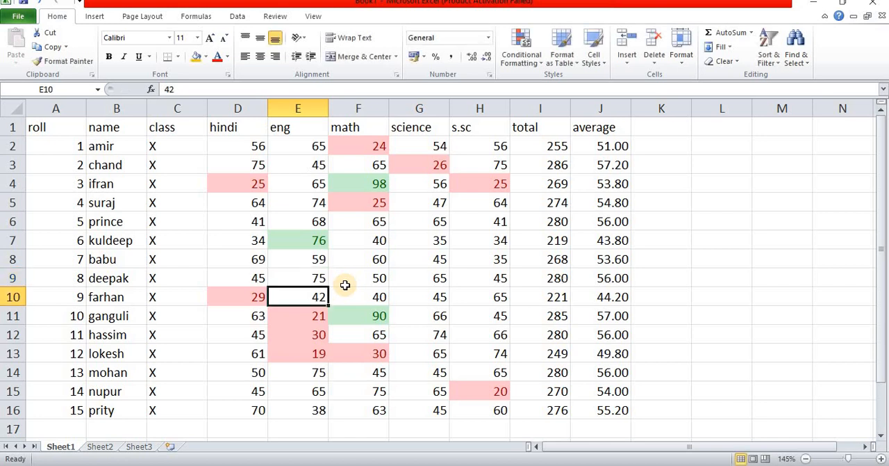
type("65")
key("Return")
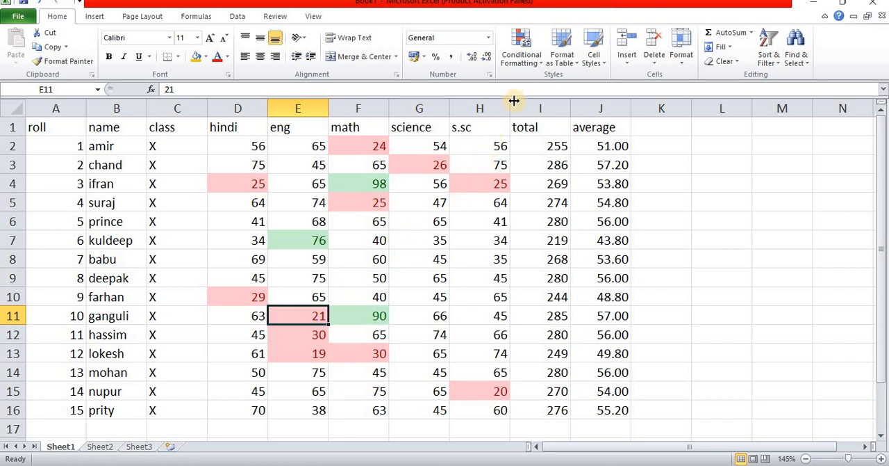
left_click(535, 64)
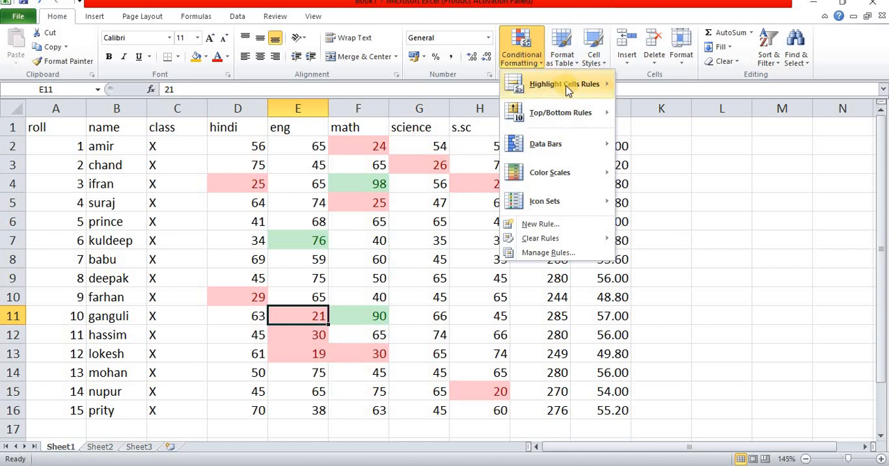
mouse_move(591, 84)
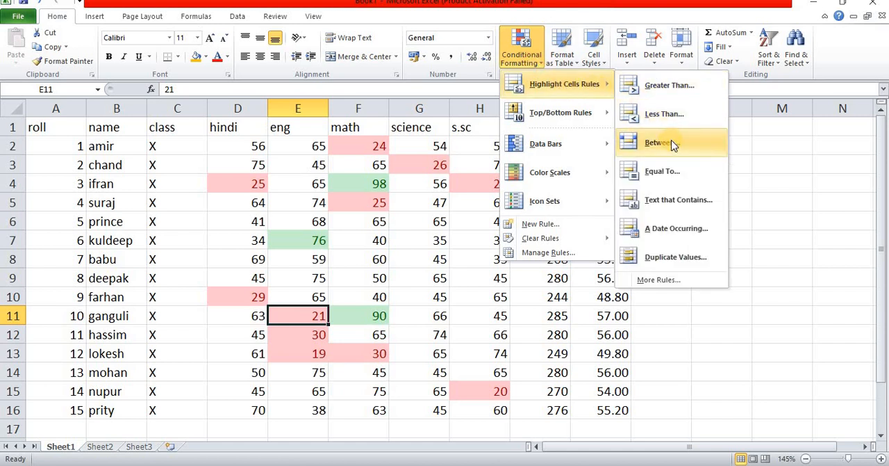
left_click(244, 145)
Step: Highlight the subject marks in D2:H16 that are between 50 and 65 with Yellow Fill with Dark Yellow Text
left_click_drag(244, 144, 483, 407)
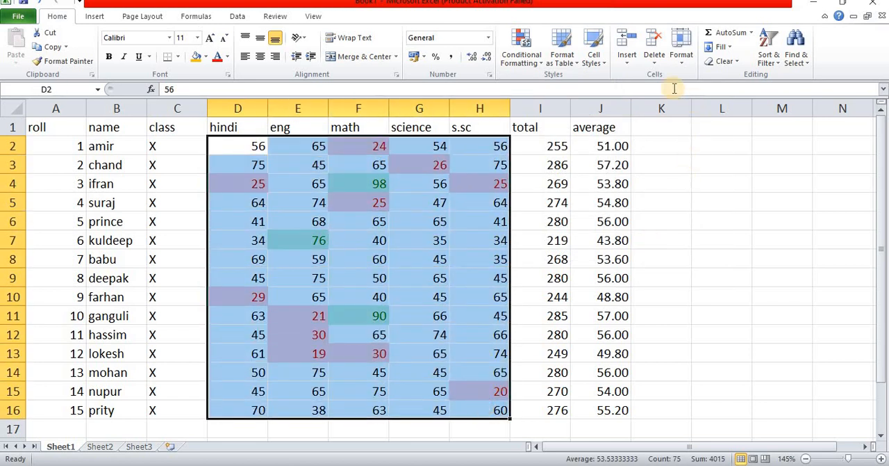
left_click(536, 70)
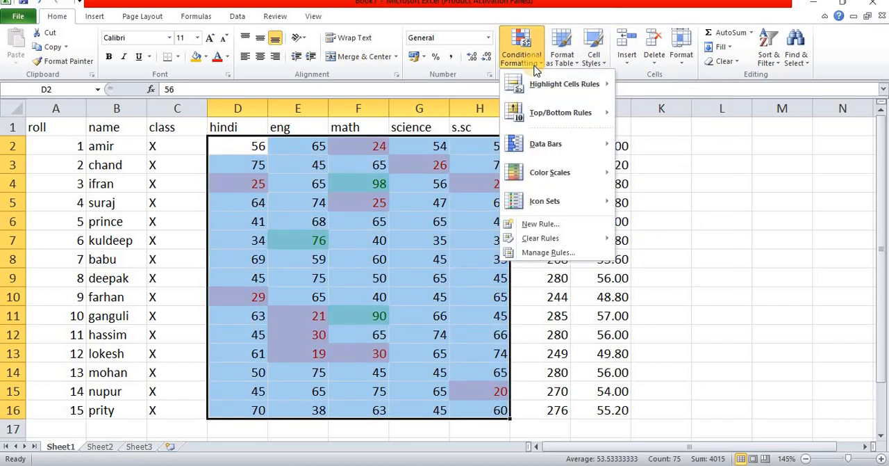
mouse_move(549, 84)
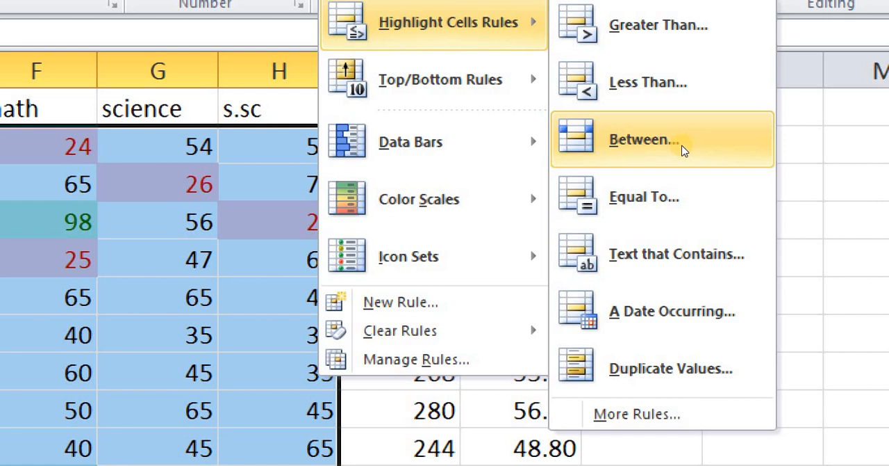
left_click(682, 148)
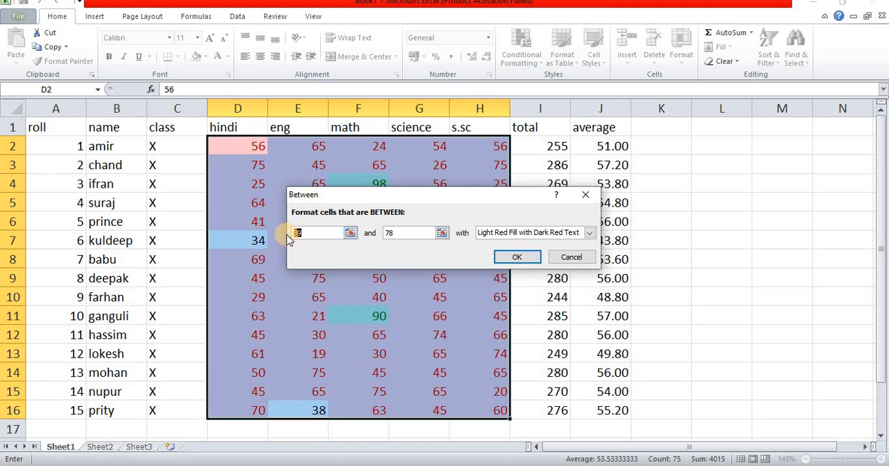
type("50")
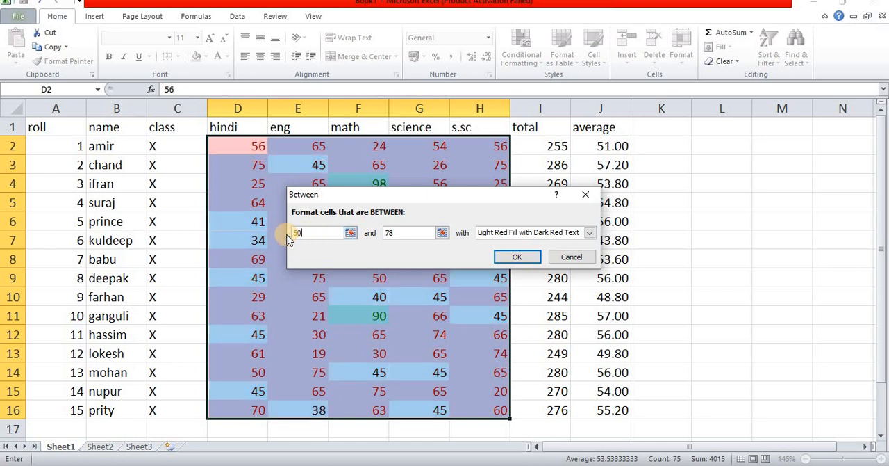
left_click(403, 237)
left_click_drag(403, 238, 372, 239)
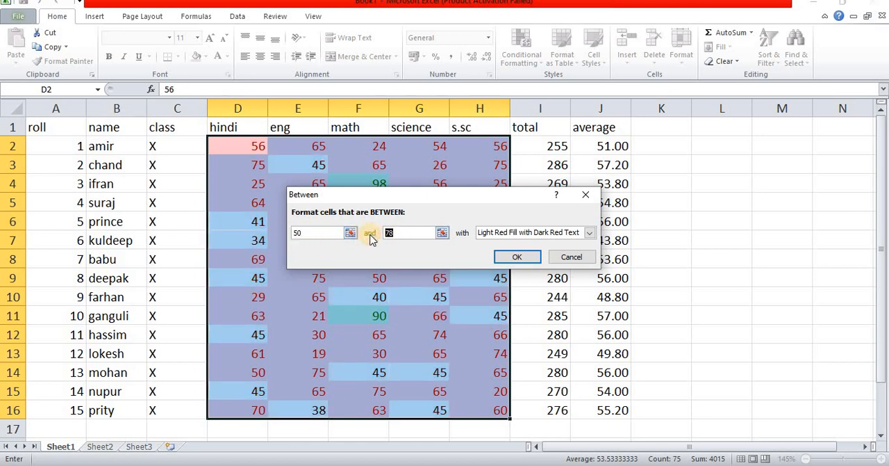
type("65")
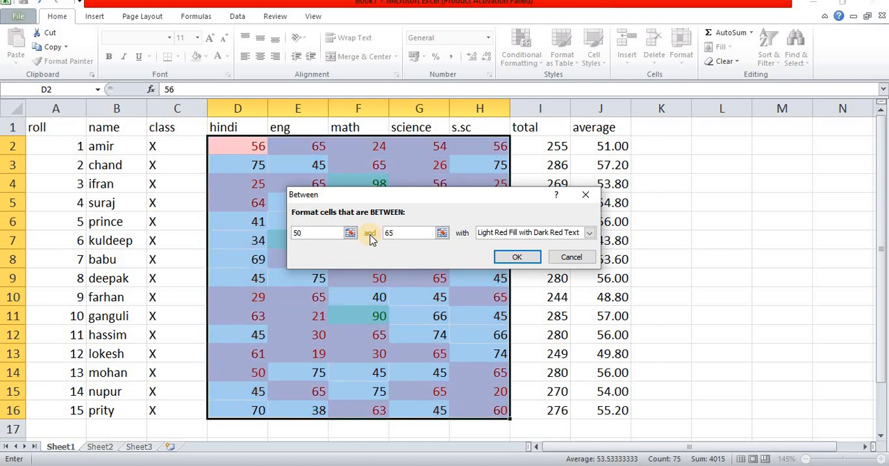
left_click(507, 234)
left_click(511, 253)
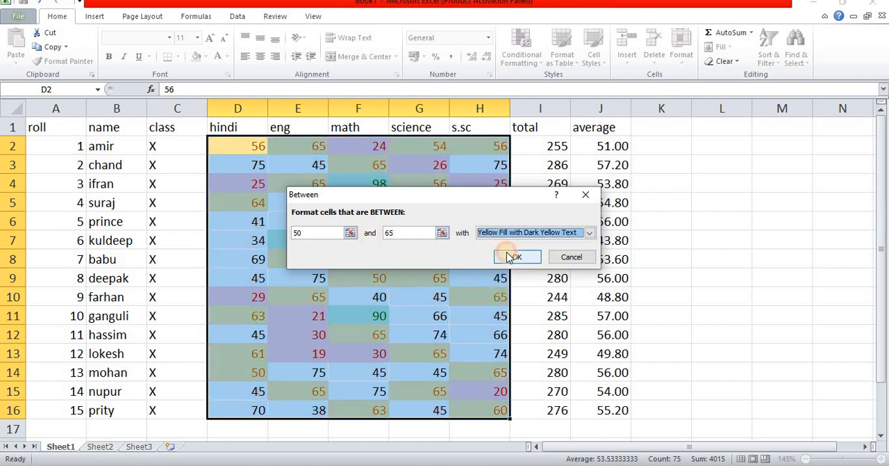
left_click(517, 257)
left_click(382, 277)
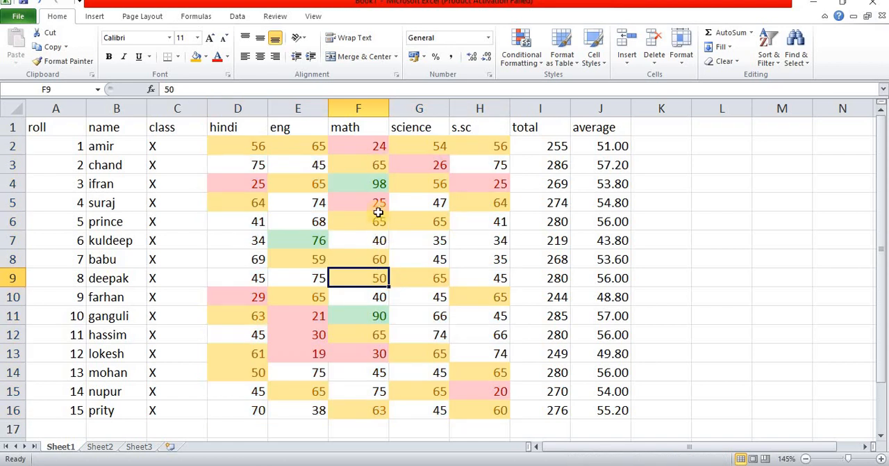
Step: Clear all conditional formatting rules from the entire student marks sheet
left_click(423, 207)
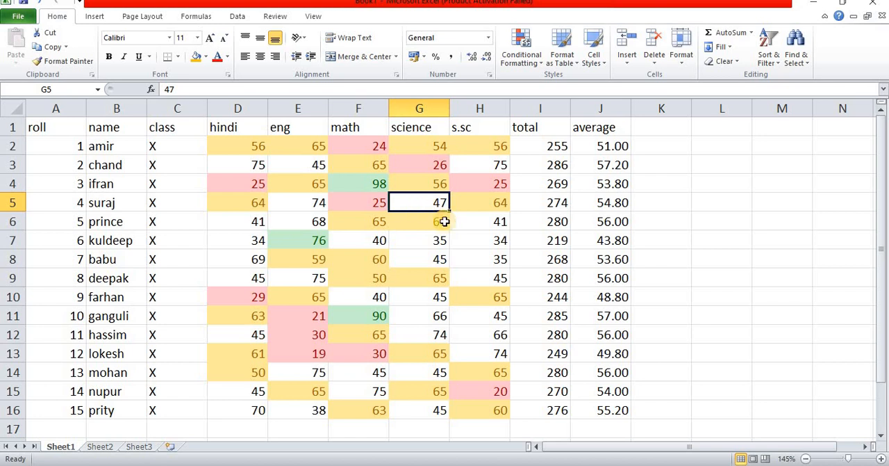
left_click(487, 254)
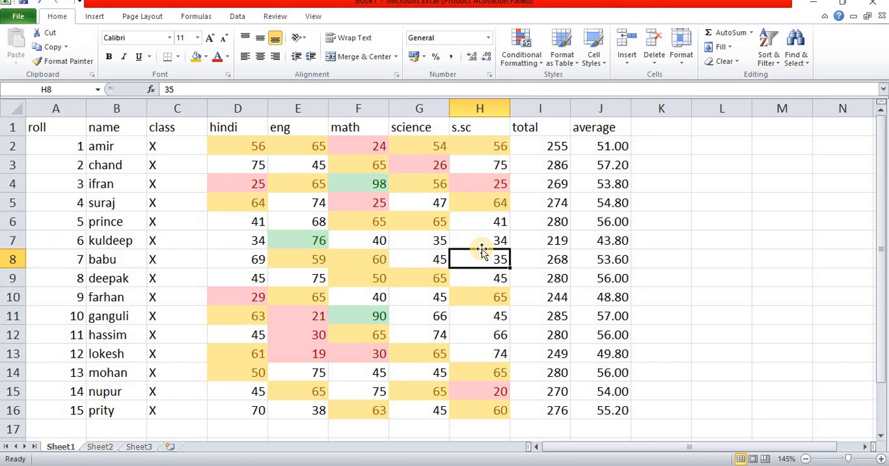
left_click(530, 63)
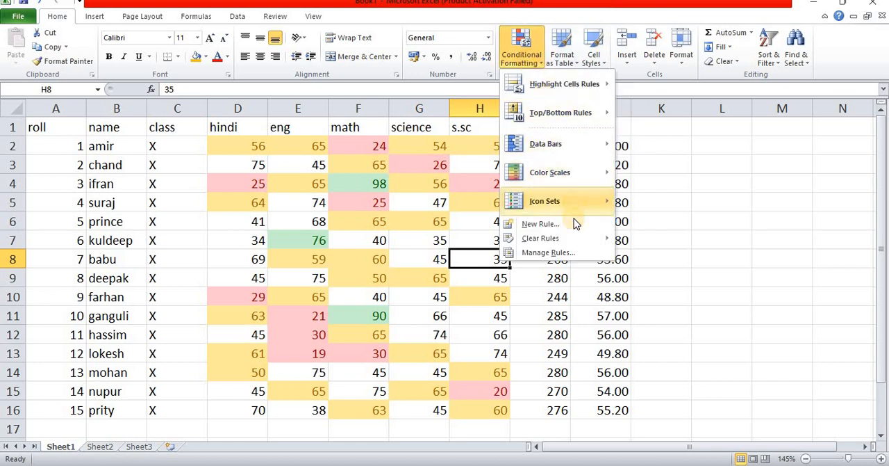
mouse_move(576, 245)
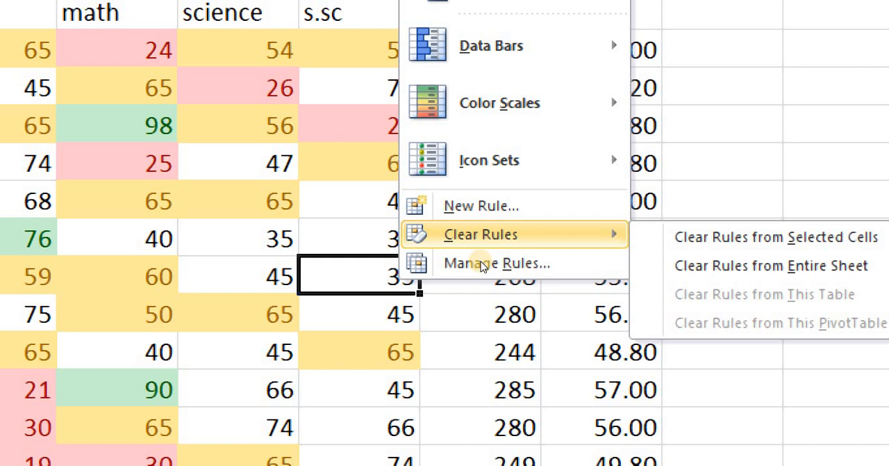
left_click(717, 259)
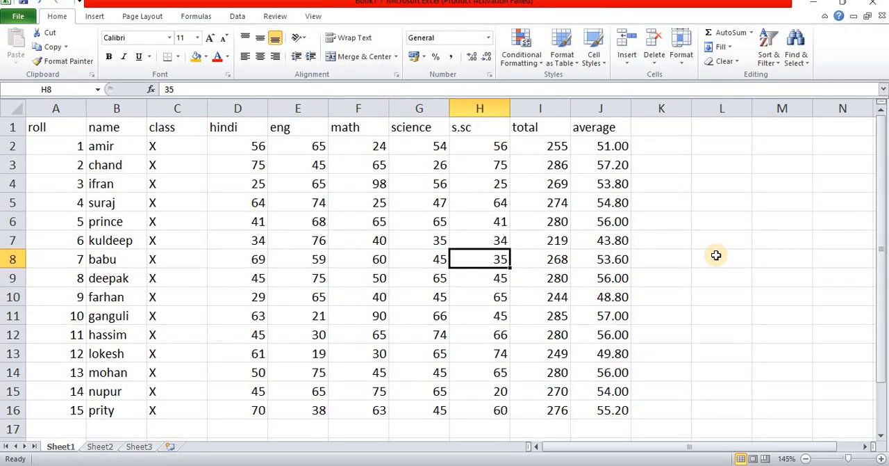
Step: Switch to the customer sales table on Sheet2
left_click(521, 56)
mouse_move(566, 87)
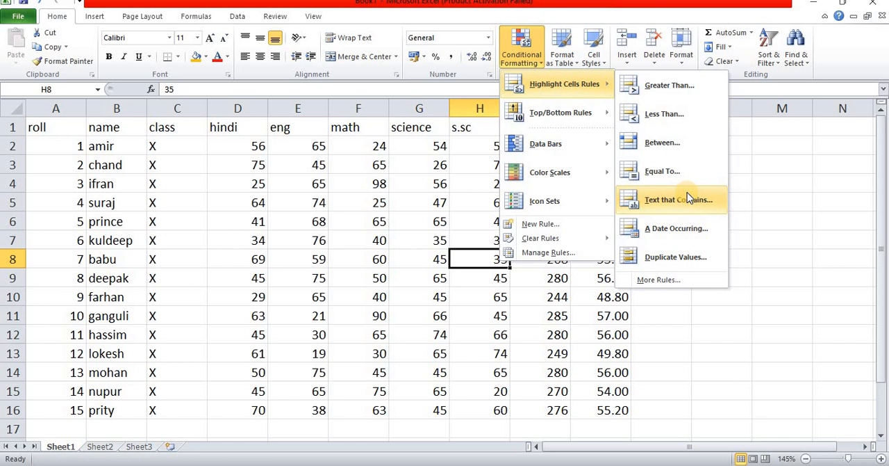
left_click(111, 448)
left_click(110, 448)
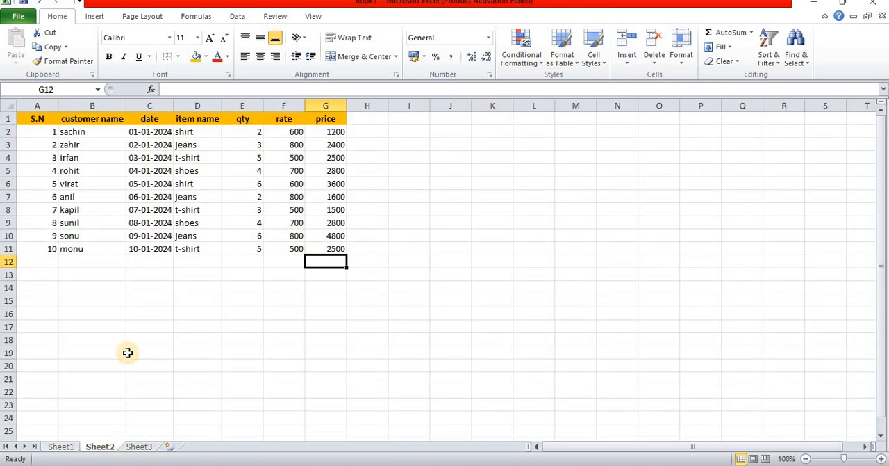
scroll(258, 173, "up", 4)
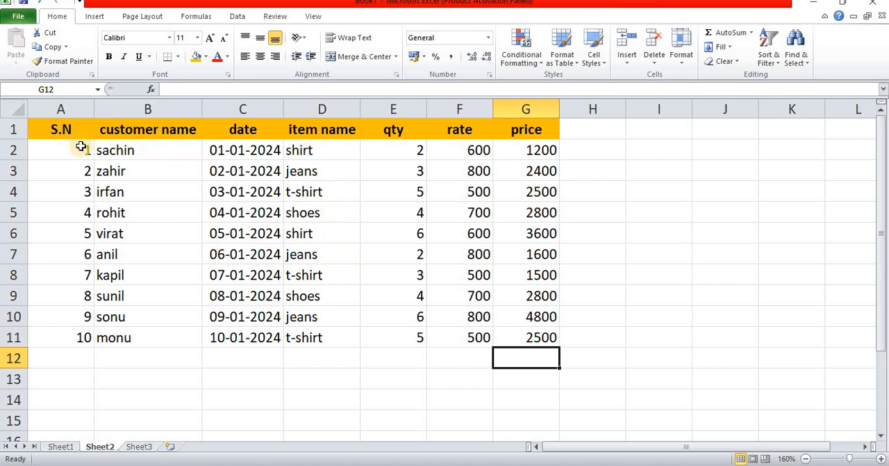
Step: Highlight the cells in A2:G11 that contain the text "jeans" with Green Fill with Dark Green Text
left_click_drag(81, 146, 512, 337)
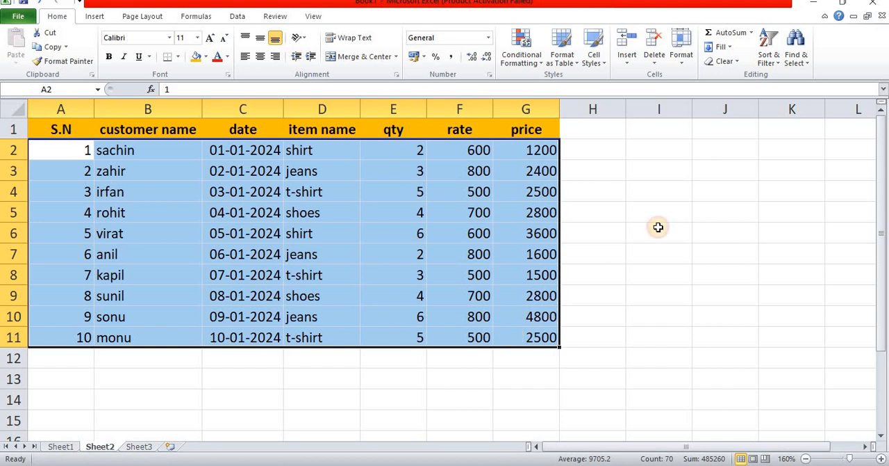
left_click(536, 67)
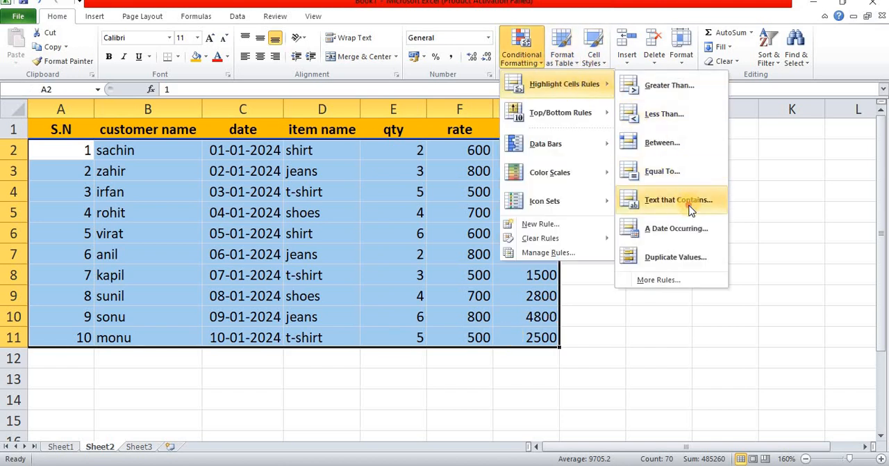
left_click(692, 208)
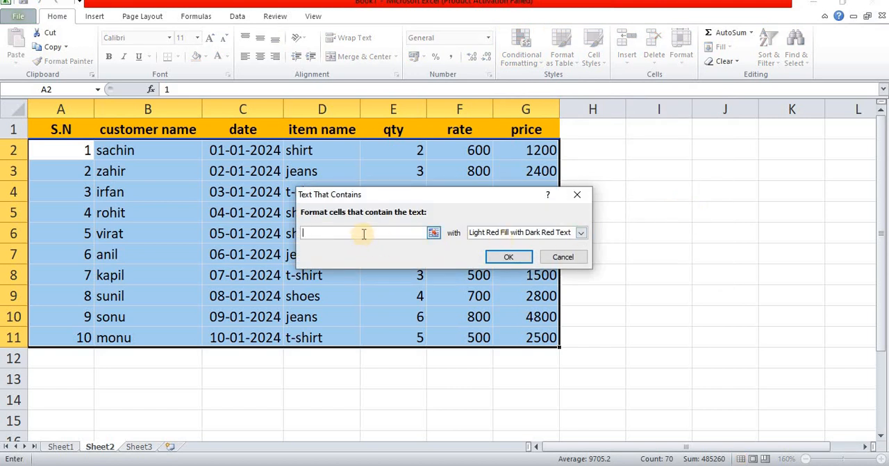
type("jeans")
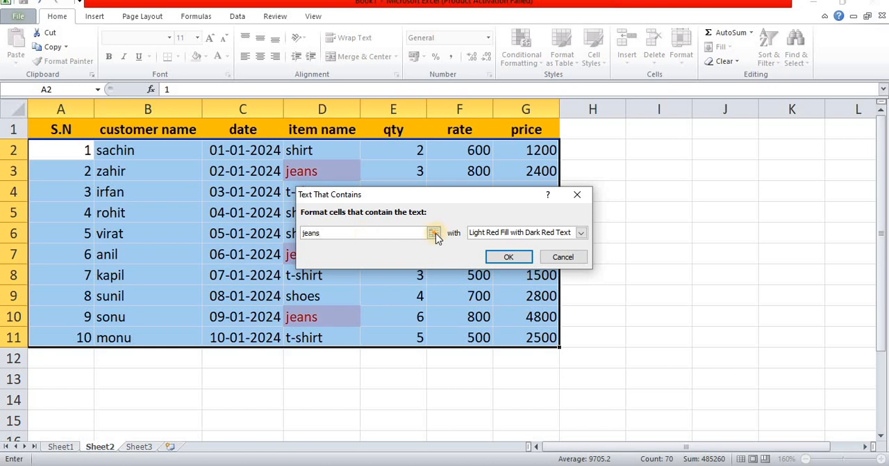
left_click(479, 233)
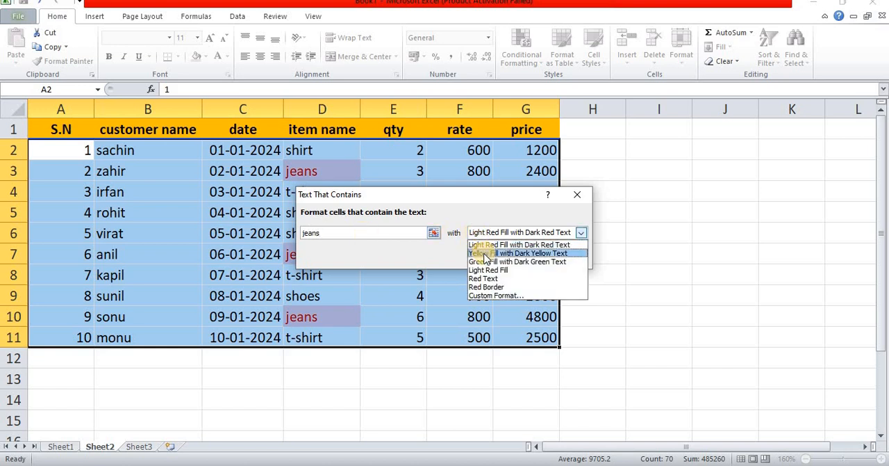
left_click(487, 261)
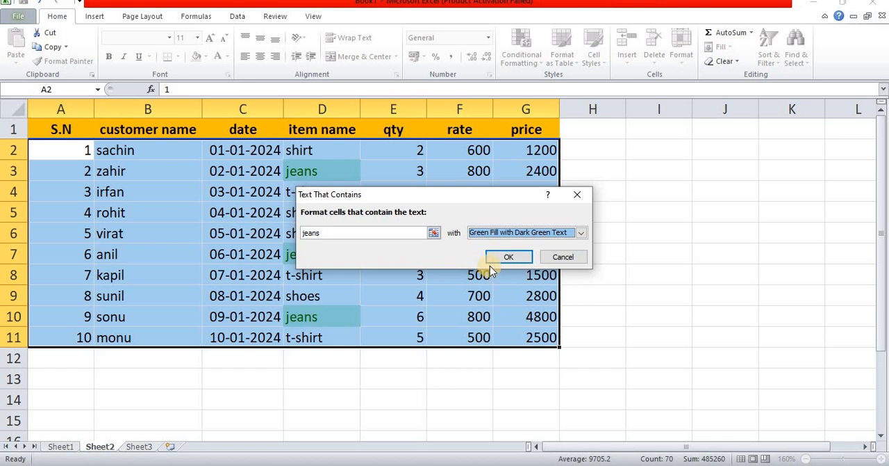
left_click(508, 256)
left_click(408, 271)
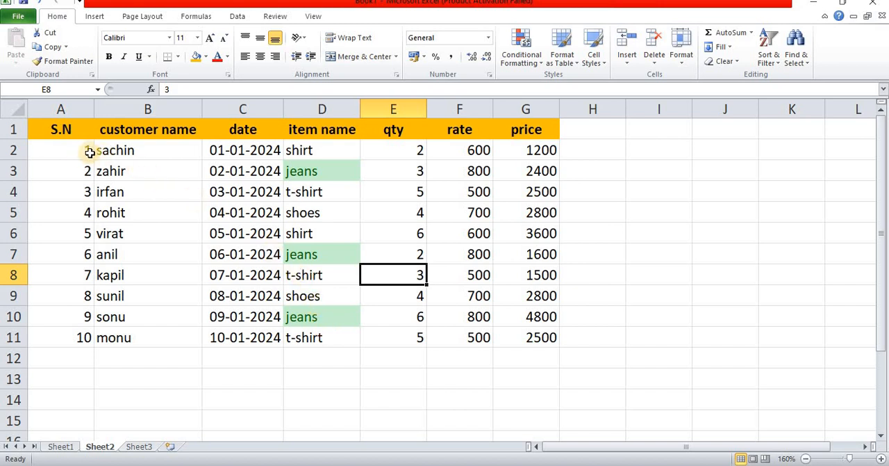
Step: Highlight the cells in A2:G11 that contain the text "s" with Light Red Fill with Dark Red Text
left_click_drag(84, 149, 523, 337)
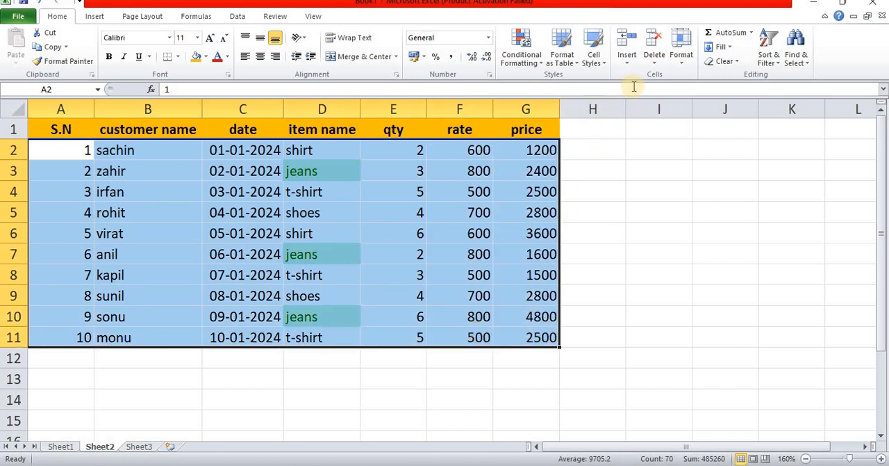
left_click(524, 65)
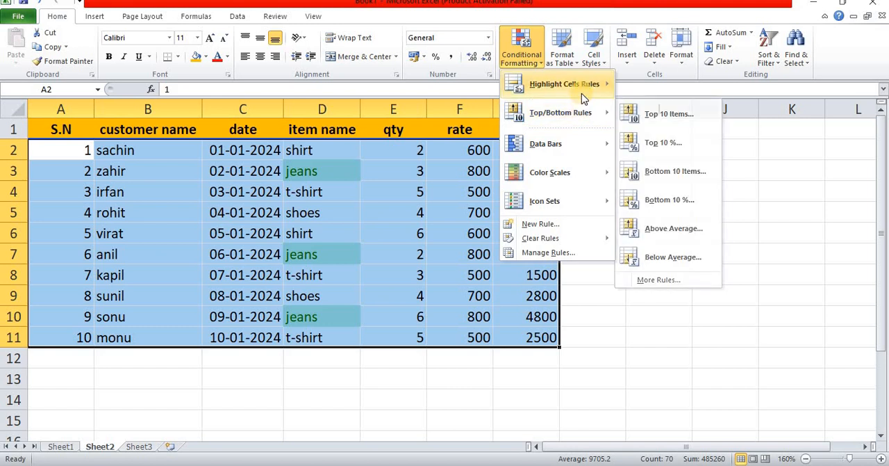
mouse_move(582, 93)
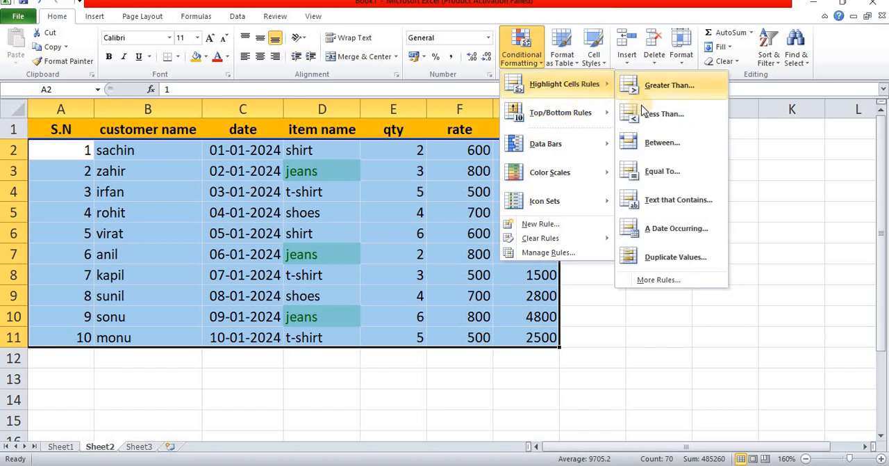
left_click(674, 200)
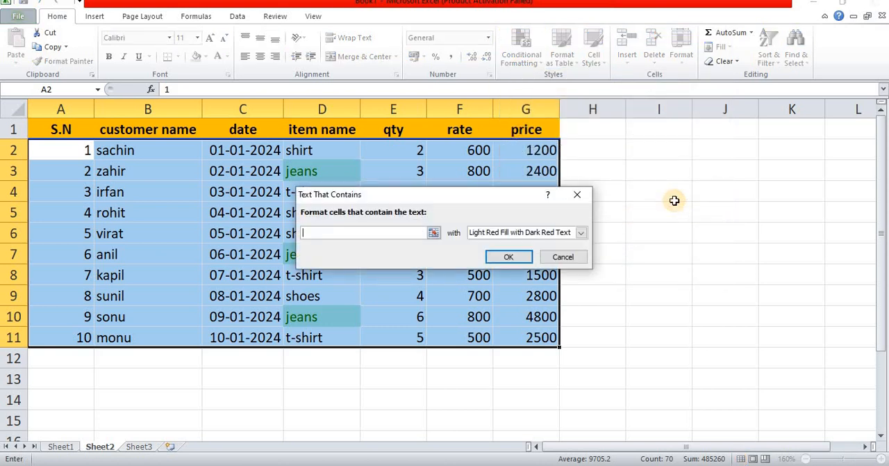
type("s")
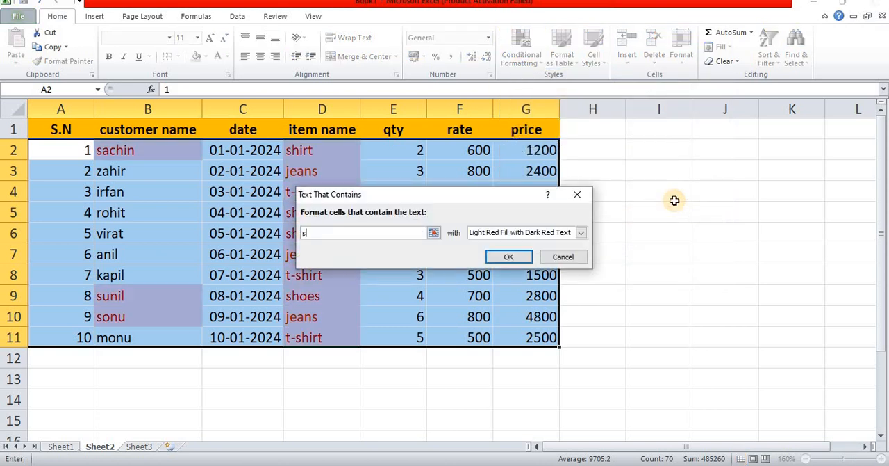
left_click(512, 257)
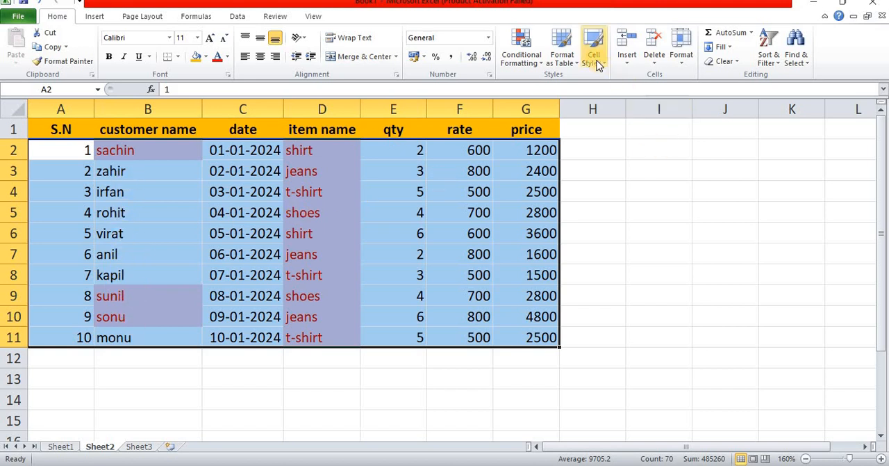
Step: Clear all conditional formatting rules from the entire sales sheet and return to Sheet1
left_click(522, 56)
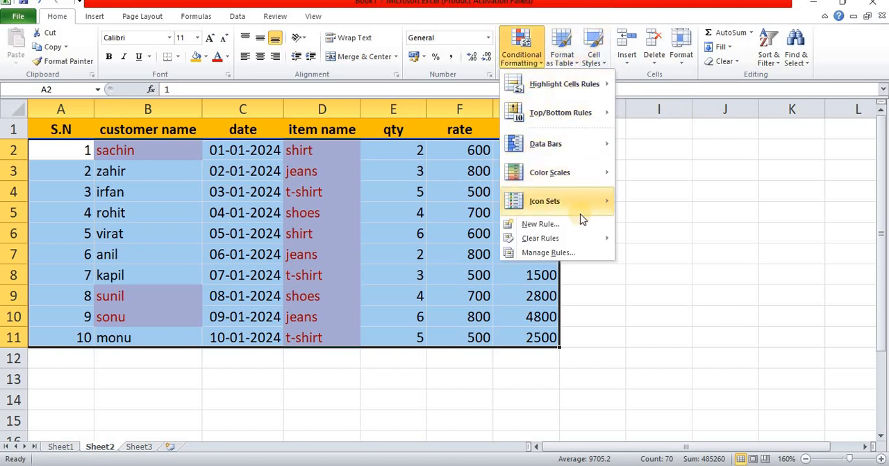
mouse_move(584, 238)
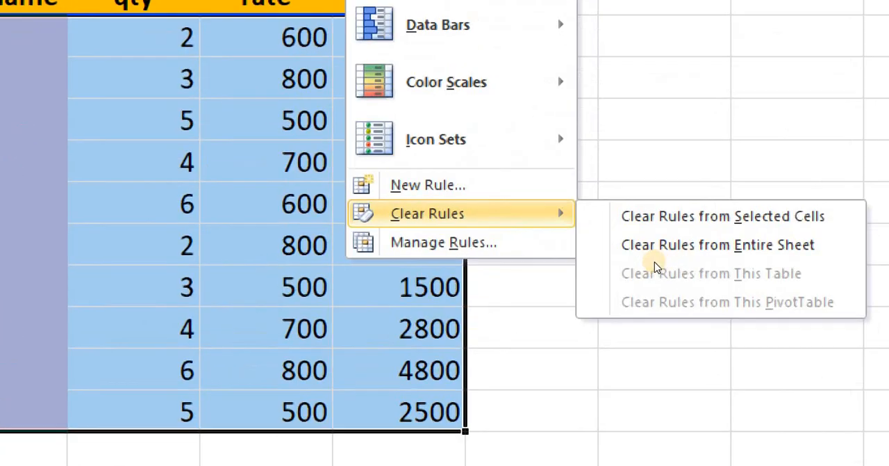
left_click(678, 250)
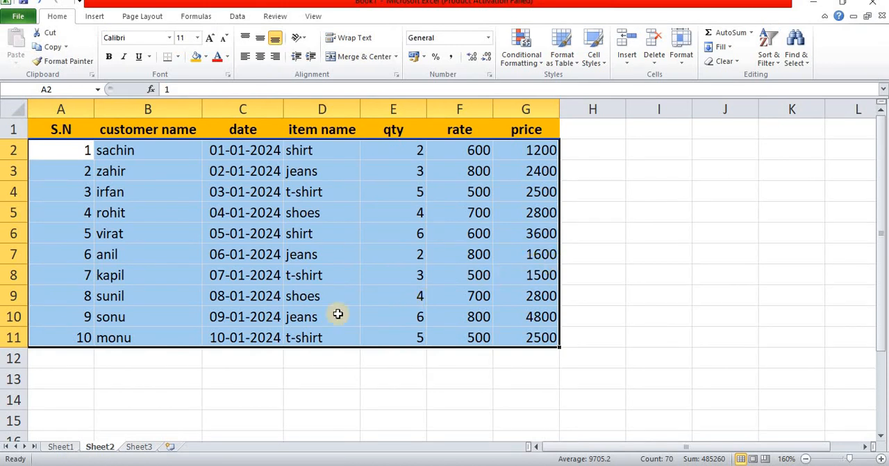
left_click(243, 386)
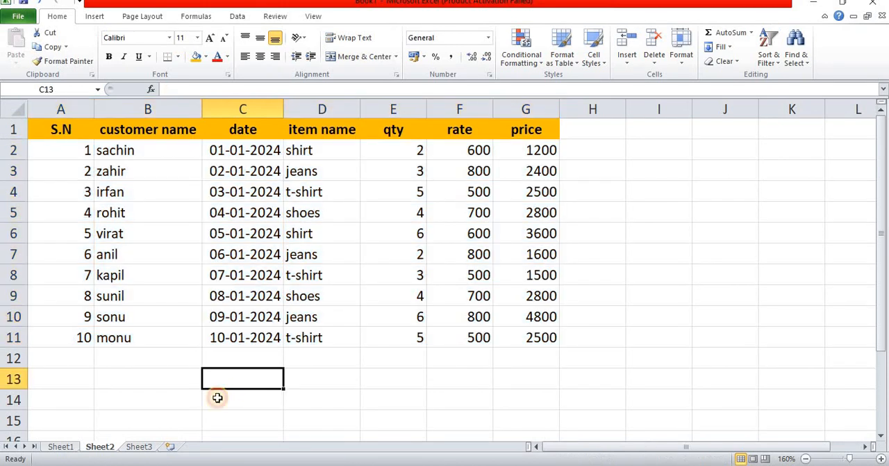
left_click(61, 448)
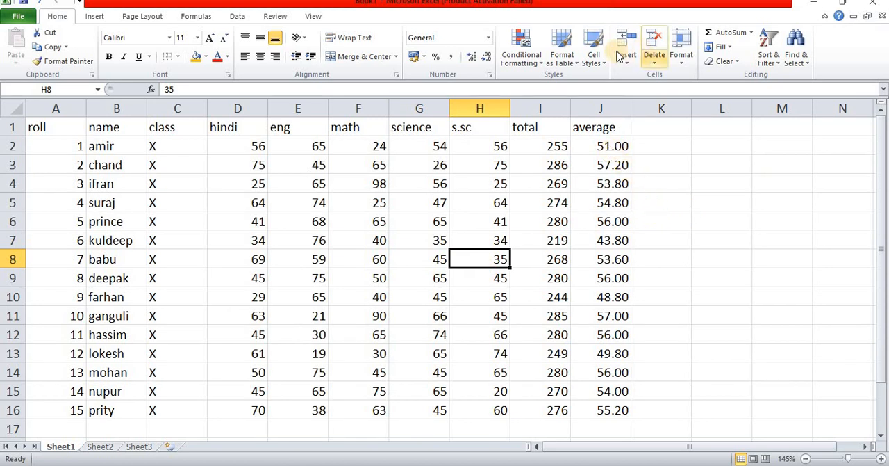
left_click(535, 64)
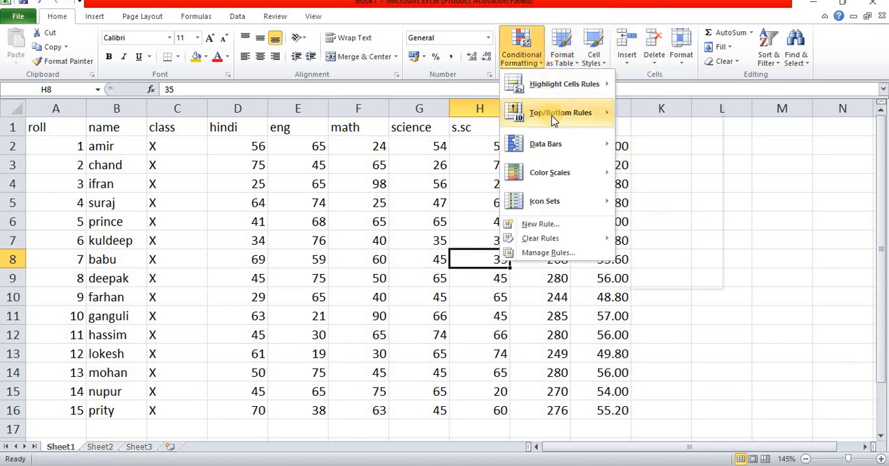
mouse_move(552, 115)
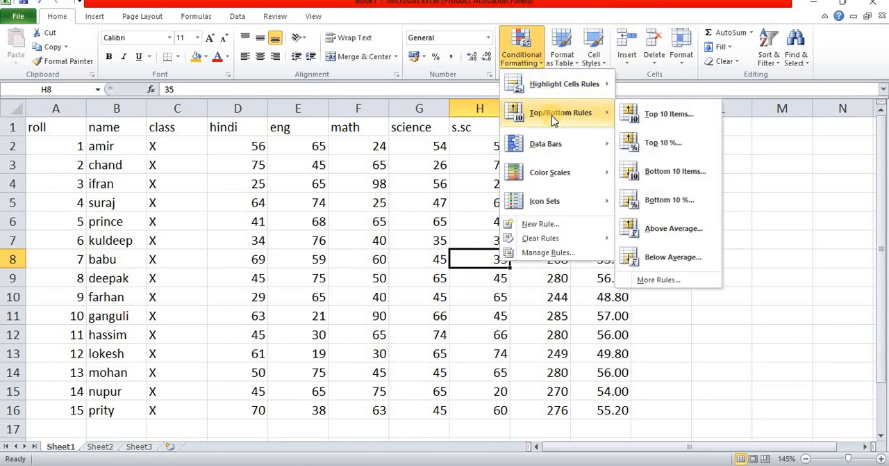
left_click(788, 313)
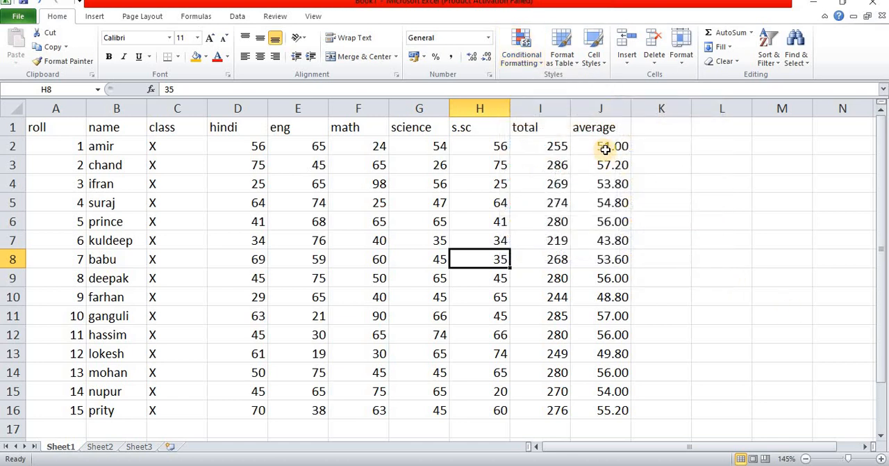
Step: Start a Top 10 Items rule on the averages in J2:J16 and set the number of top-ranked items to 3
left_click_drag(604, 147, 613, 399)
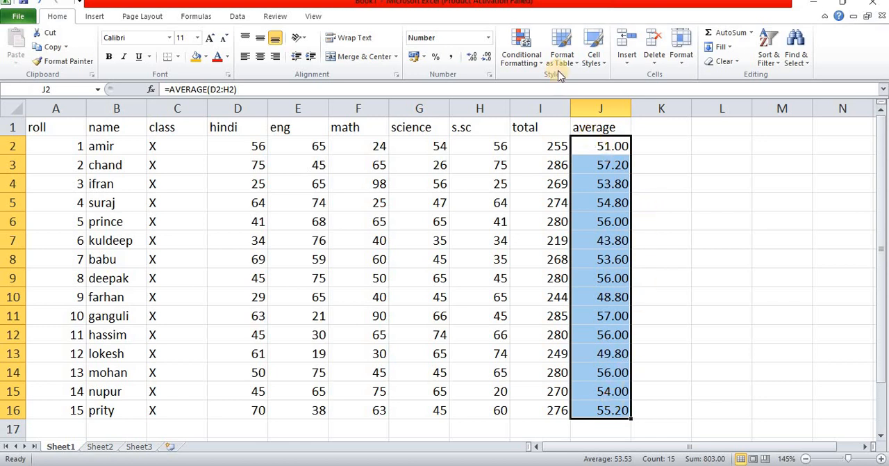
left_click(535, 62)
mouse_move(563, 115)
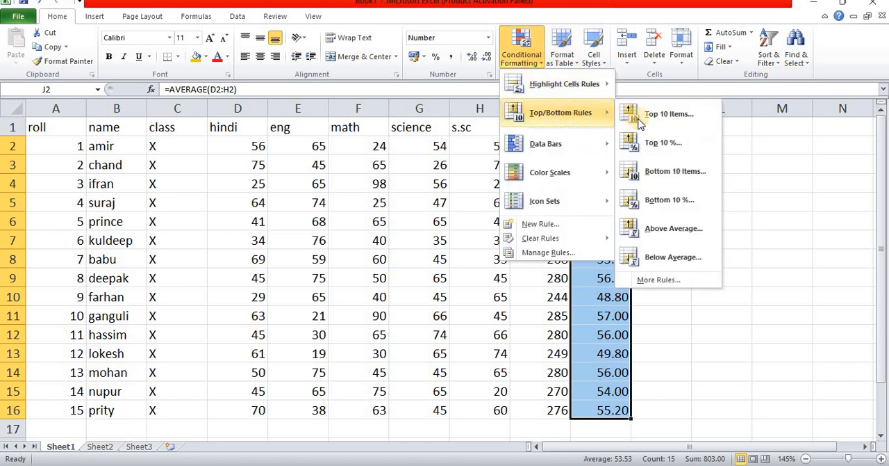
left_click(674, 123)
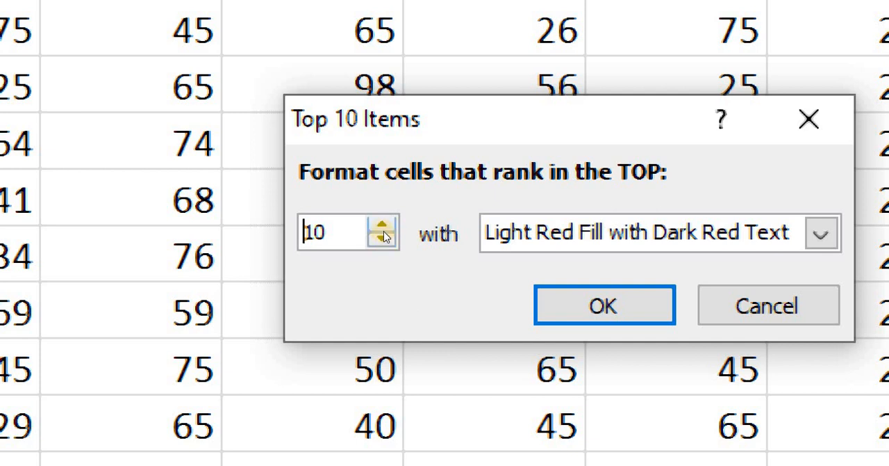
left_click(384, 238)
left_click(384, 239)
left_click(384, 238)
left_click(384, 238)
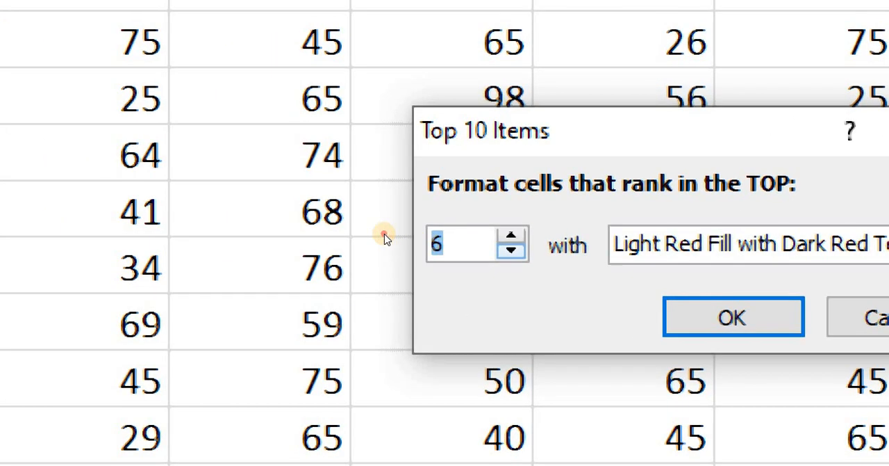
left_click(384, 239)
left_click(384, 238)
left_click(385, 235)
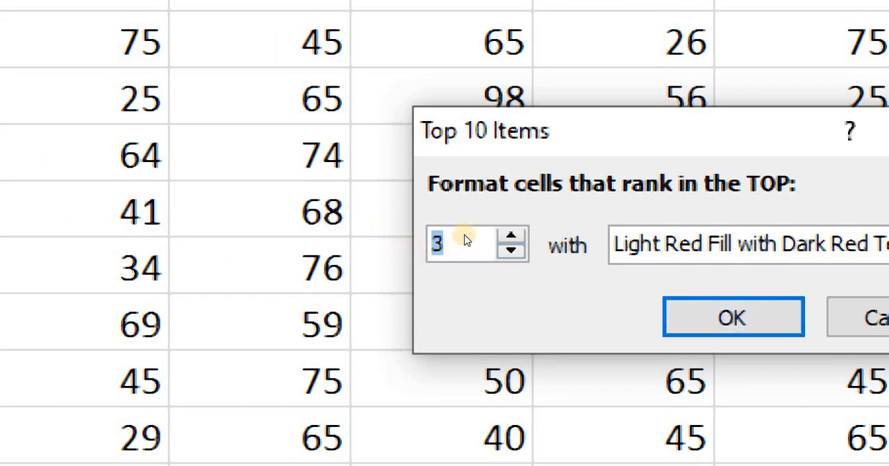
Step: Format the top-ranked averages with Green Fill with Dark Green Text and apply the rule
key("Tab")
key("alt+Down")
key("Down")
key("Down")
key("Return")
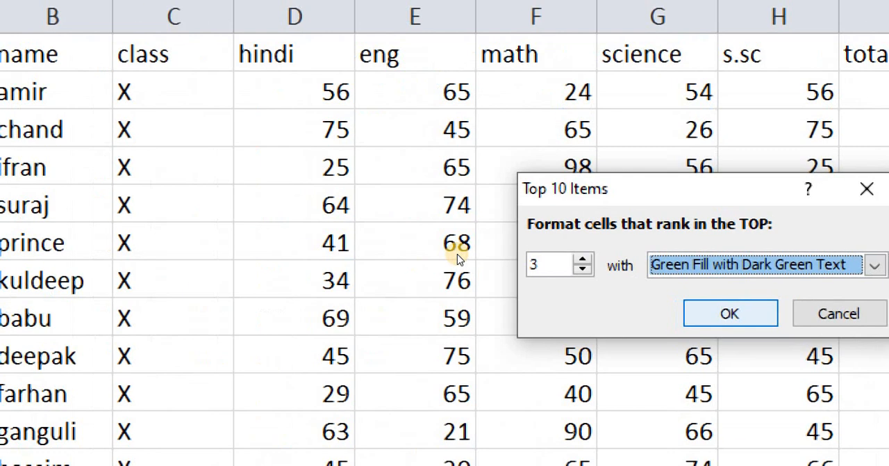
left_click(729, 313)
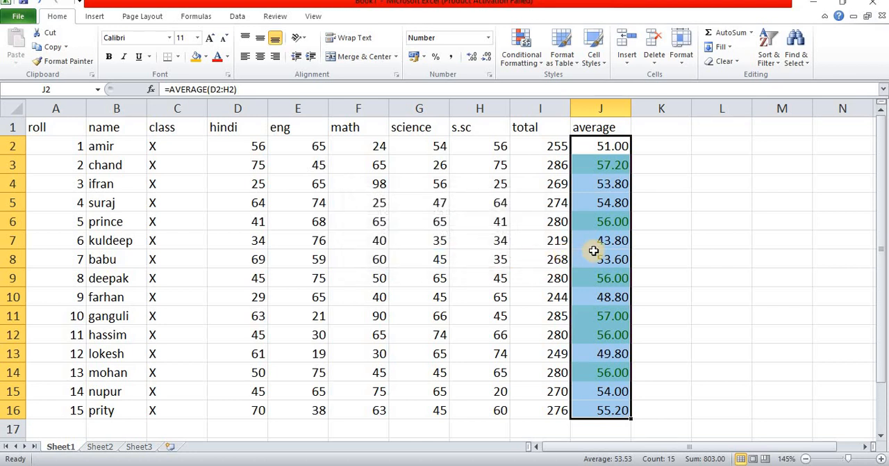
left_click(608, 163)
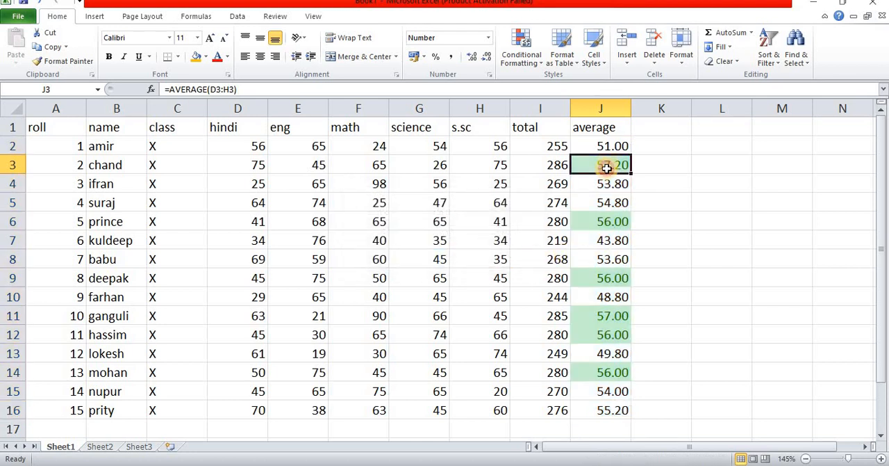
left_click(617, 221)
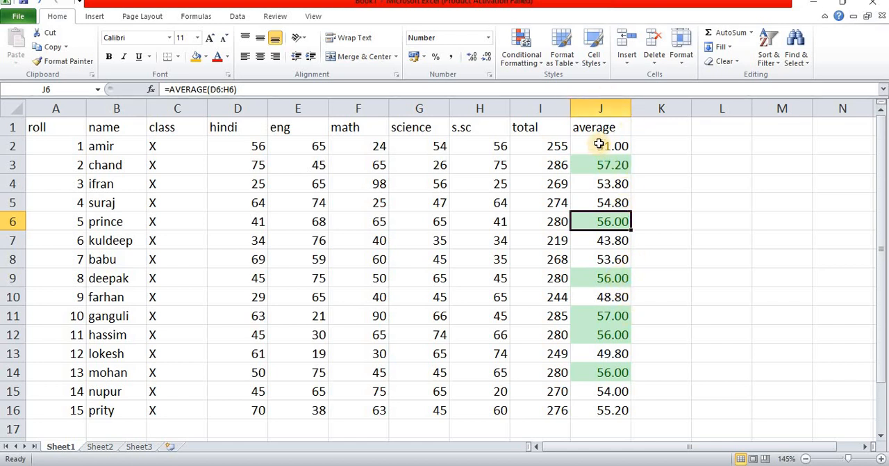
left_click(531, 59)
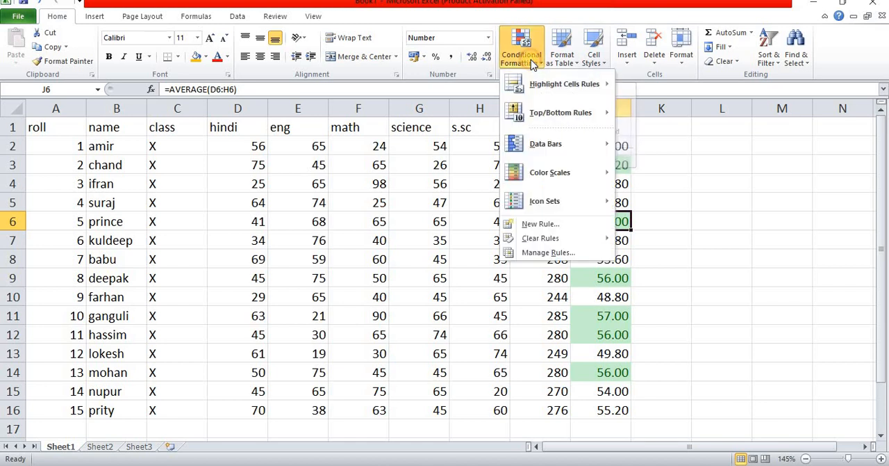
mouse_move(582, 119)
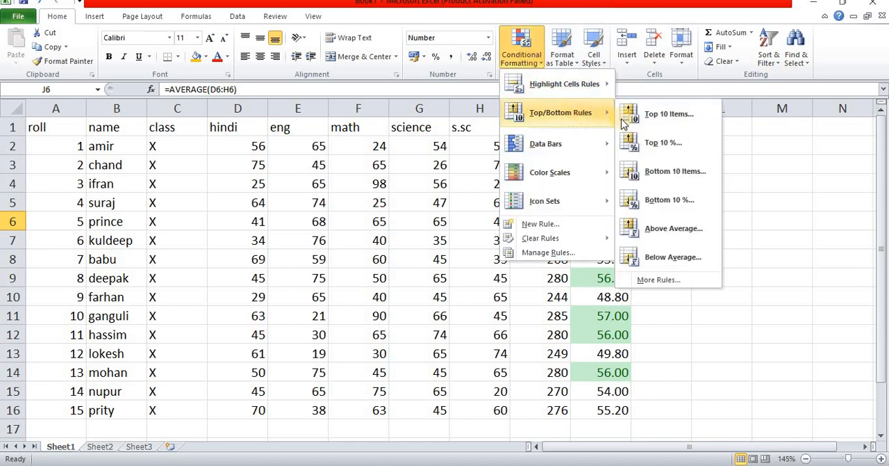
left_click(667, 115)
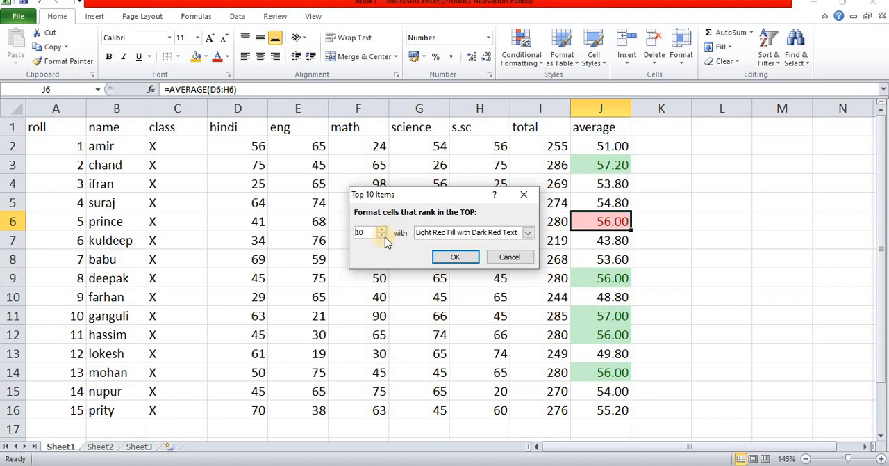
left_click(509, 256)
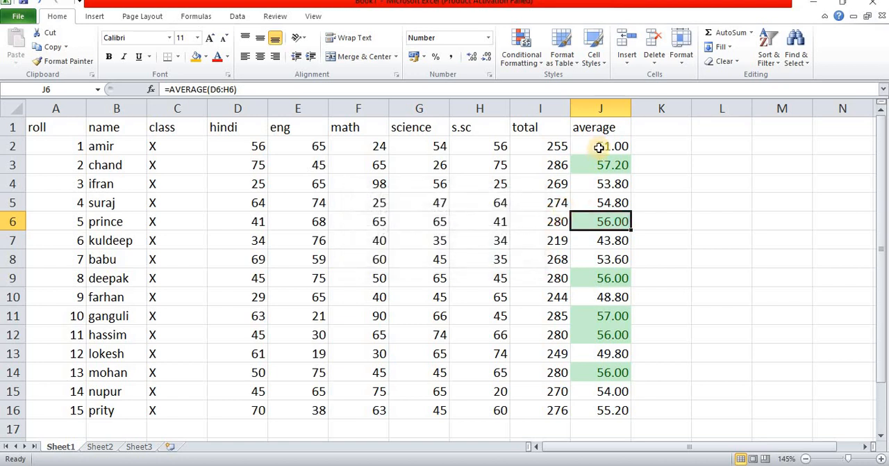
Step: Apply a Top 10 Items rule to J2:J16 that formats the top 3 averages with Green Fill with Dark Green Text
left_click_drag(599, 147, 621, 410)
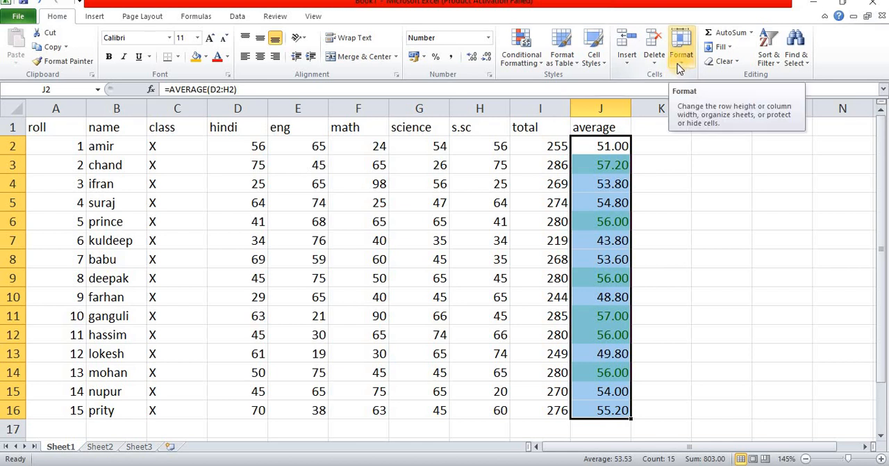
left_click(538, 66)
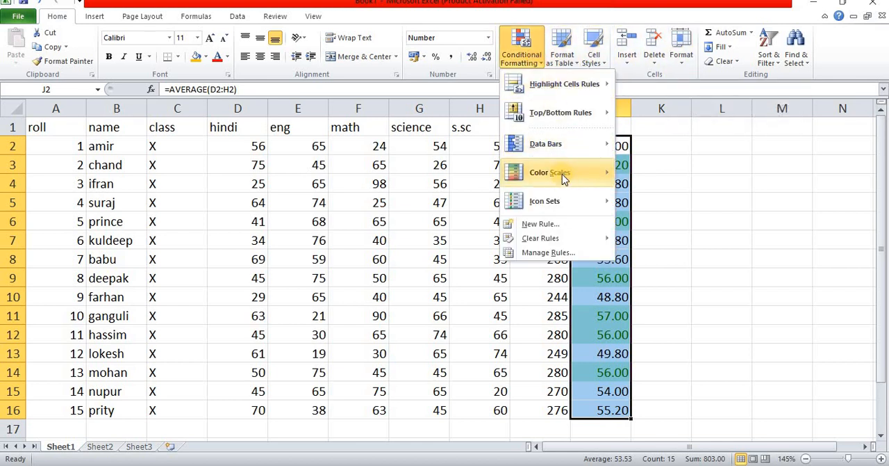
mouse_move(577, 114)
left_click(653, 116)
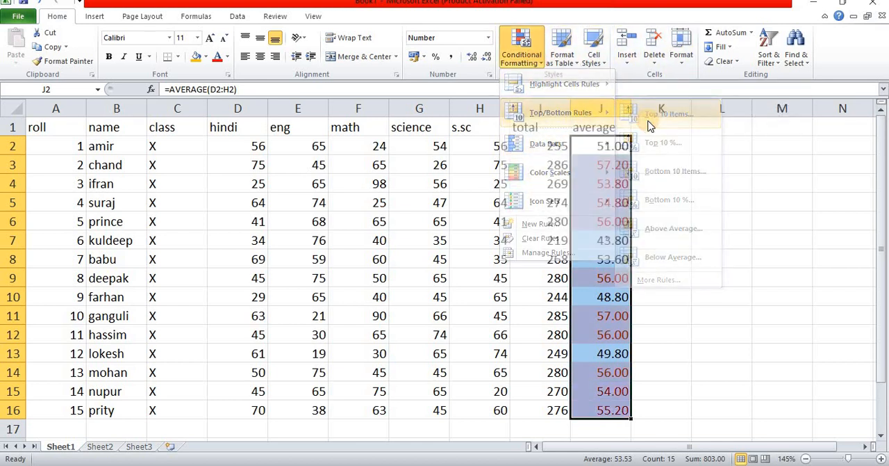
left_click_drag(371, 232, 334, 231)
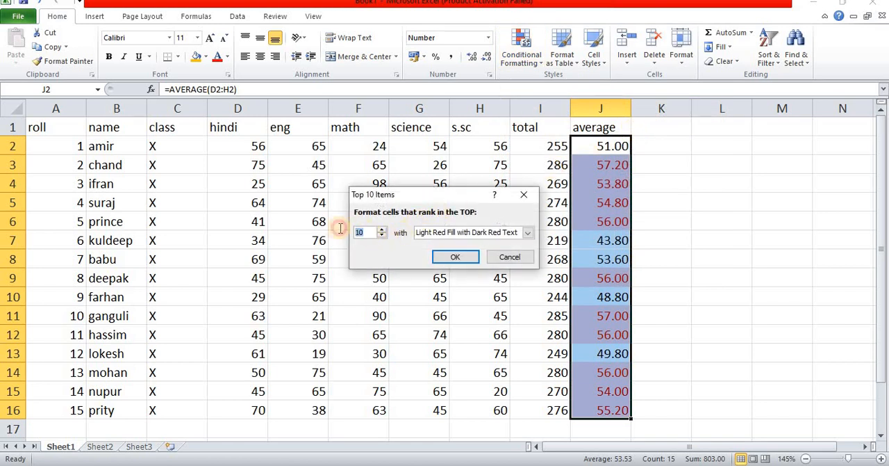
type("3")
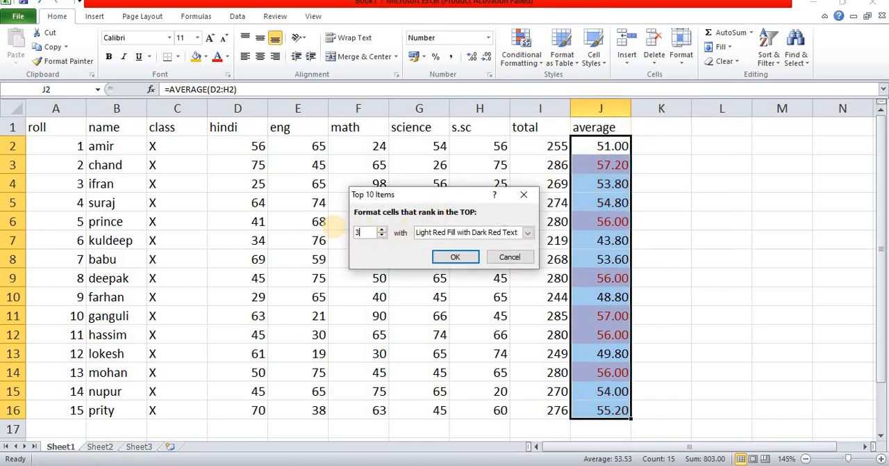
left_click(443, 233)
left_click(443, 261)
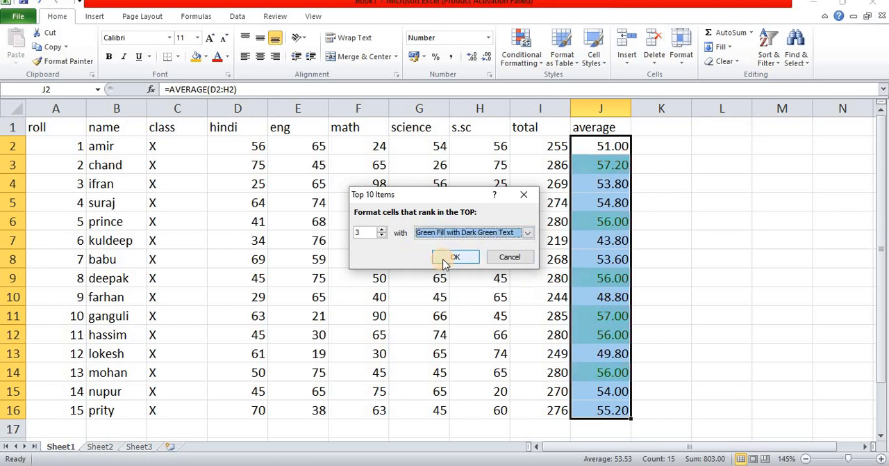
left_click(455, 258)
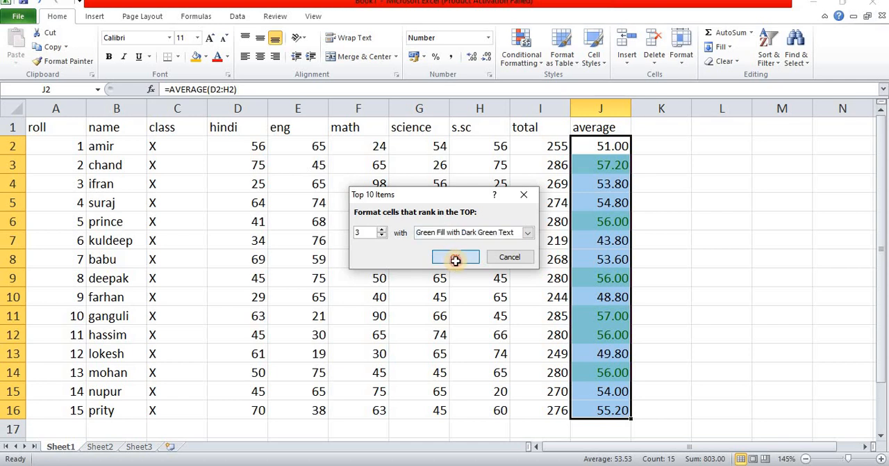
Step: Examine the green-highlighted cells in the average column to see which values rank in the top 3, including repeated averages
left_click(601, 166)
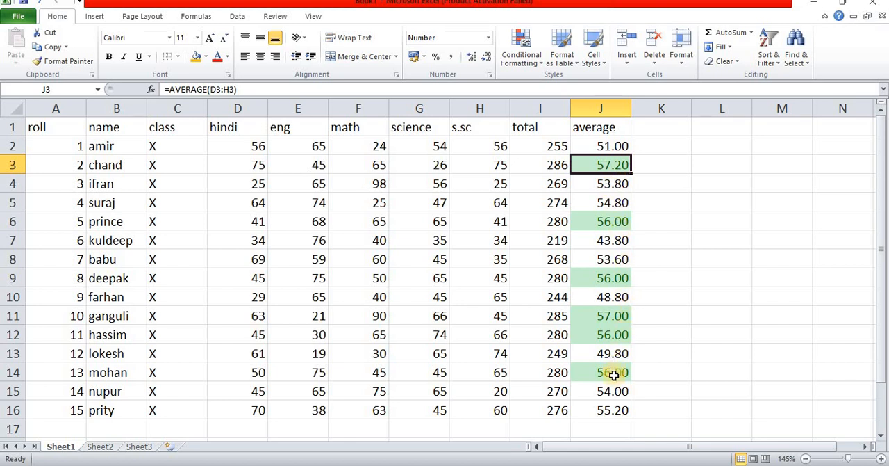
left_click(599, 221)
left_click(611, 276)
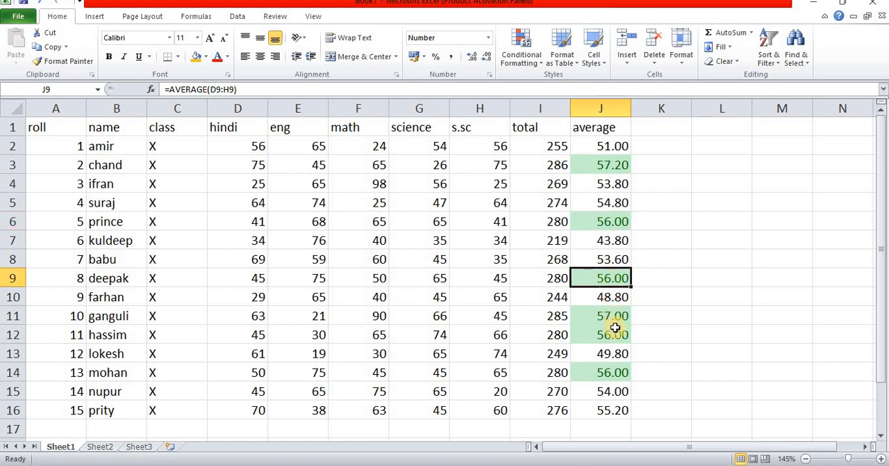
left_click(614, 334)
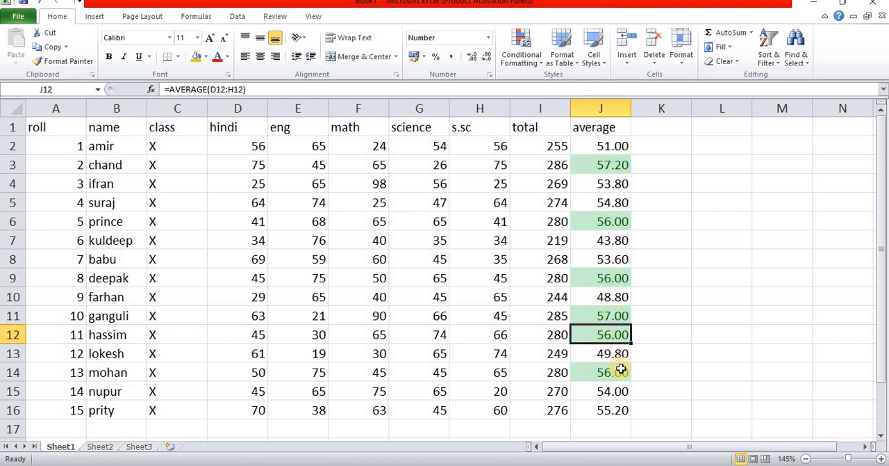
left_click(621, 370)
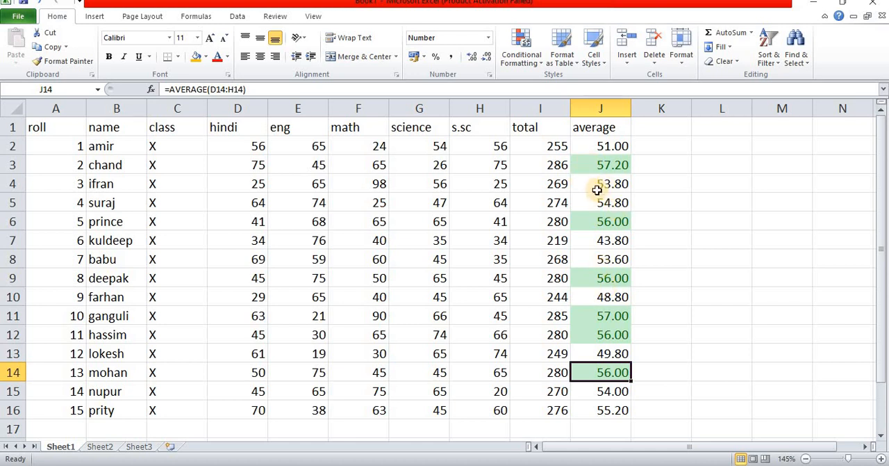
left_click(618, 279)
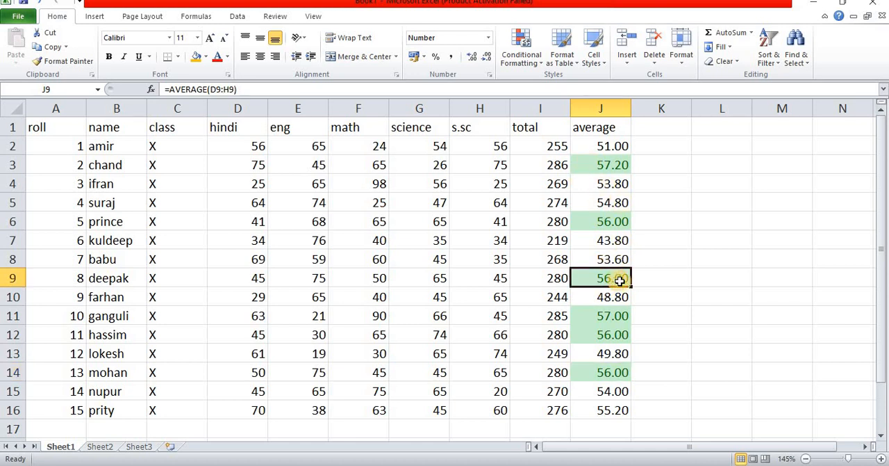
left_click(613, 336)
left_click(622, 372)
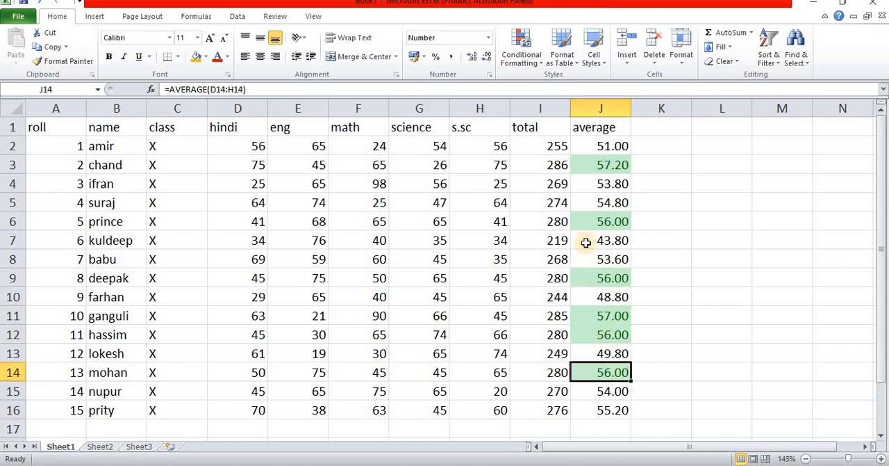
left_click(592, 226)
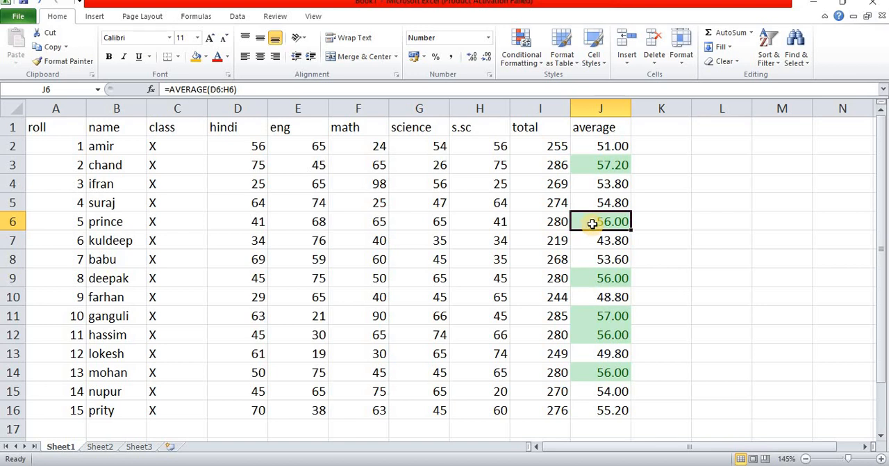
Step: Apply a Bottom 10 Items rule to J6 only, formatting the bottom 2 items with Light Red Fill with Dark Red Text
left_click(537, 63)
mouse_move(549, 151)
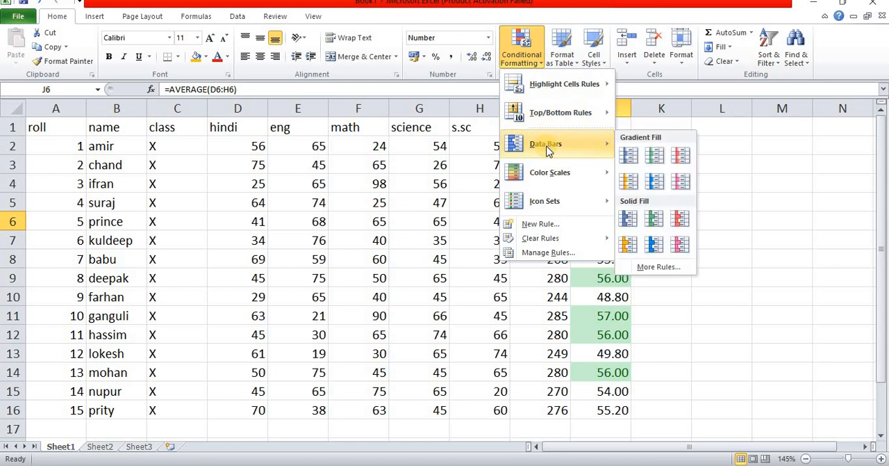
mouse_move(560, 123)
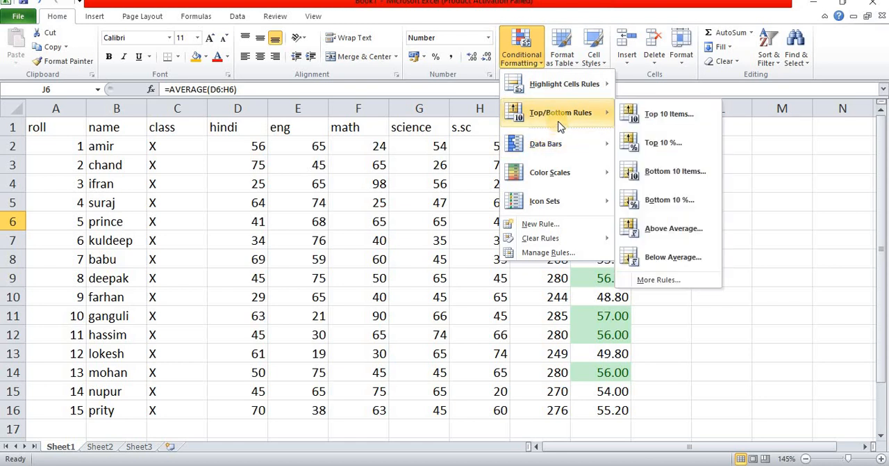
left_click(672, 182)
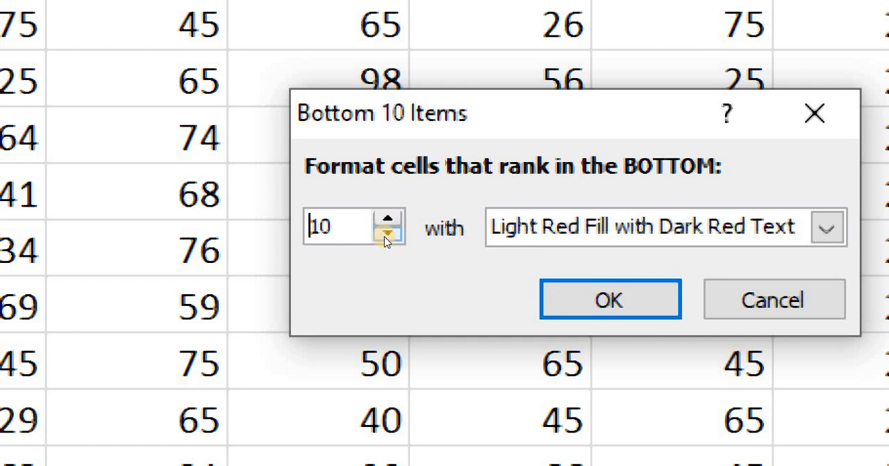
left_click(387, 235)
left_click(387, 235)
left_click(387, 235)
left_click(387, 235)
left_click(387, 234)
left_click(387, 235)
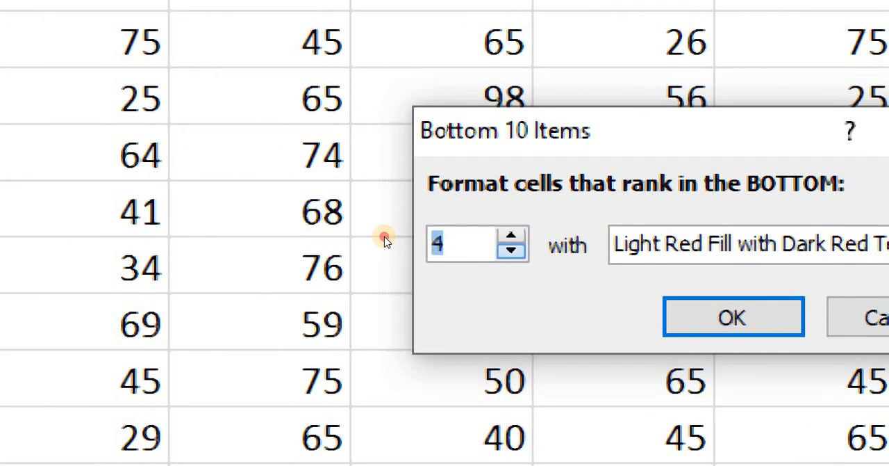
left_click(386, 238)
left_click(386, 237)
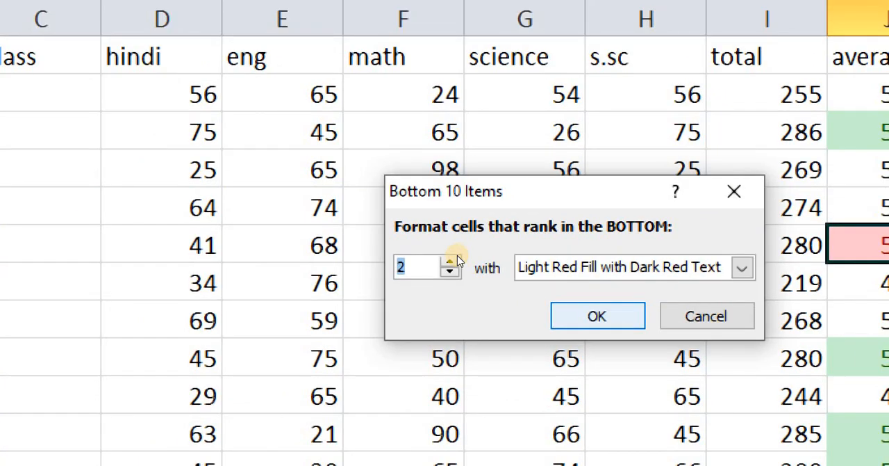
left_click(602, 321)
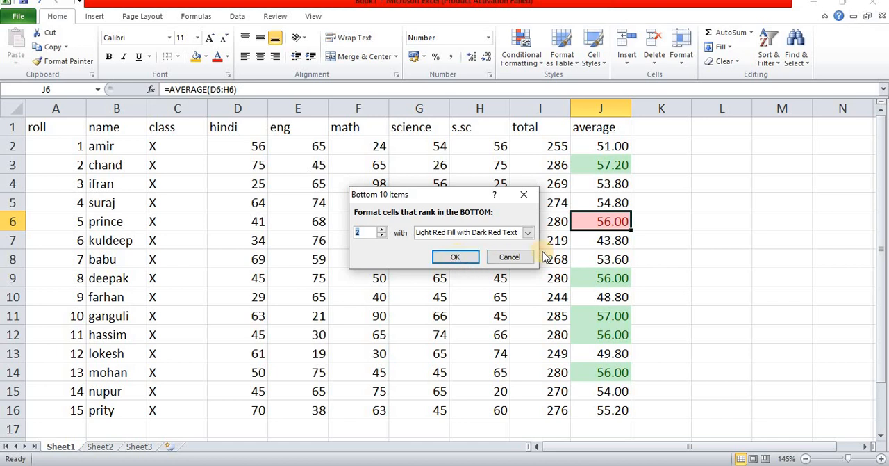
left_click(453, 258)
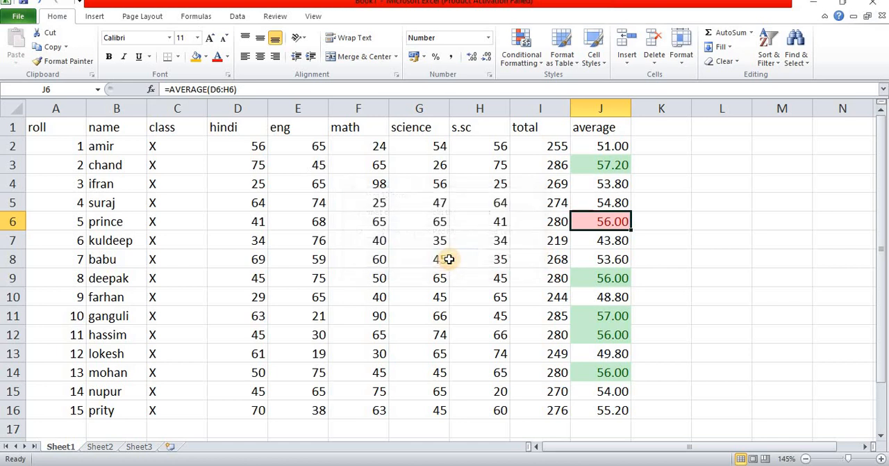
Step: Apply a Bottom 10 Items rule to J2:J16 that formats the bottom 2 averages with Light Red Fill with Dark Red Text
left_click_drag(622, 145, 611, 399)
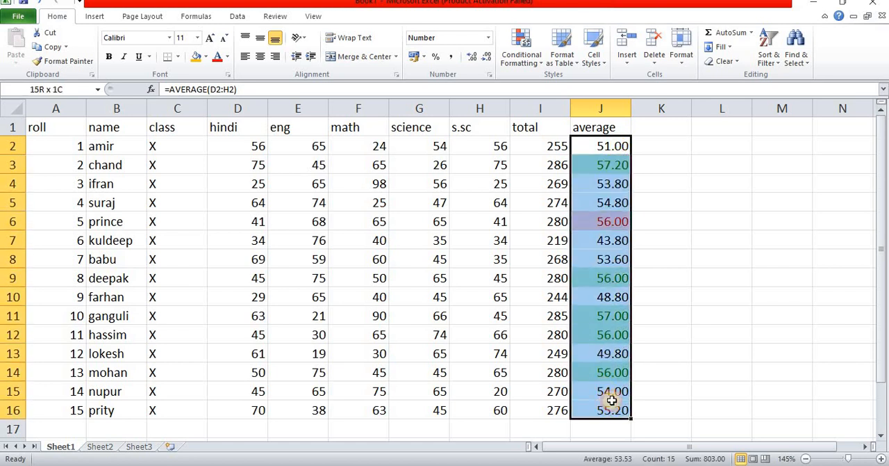
left_click(535, 55)
mouse_move(580, 117)
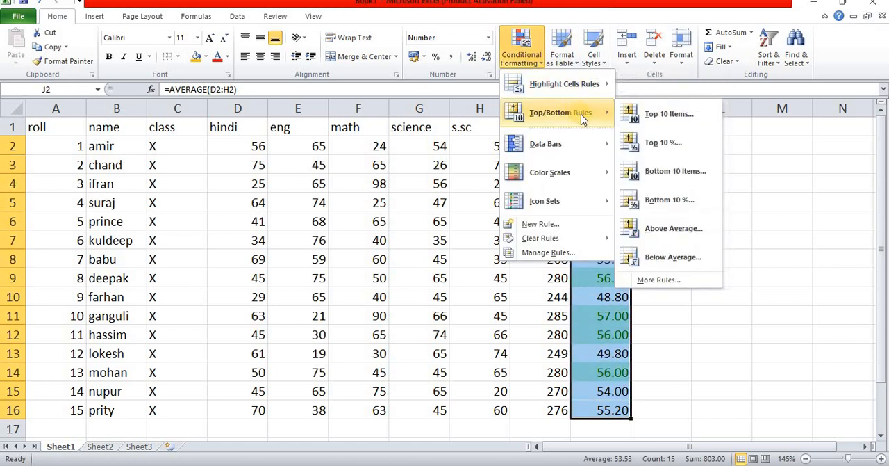
left_click(684, 173)
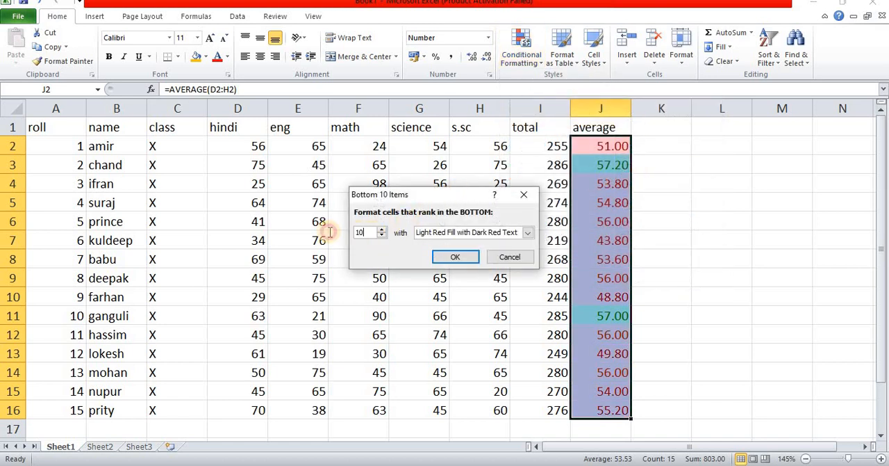
type("2")
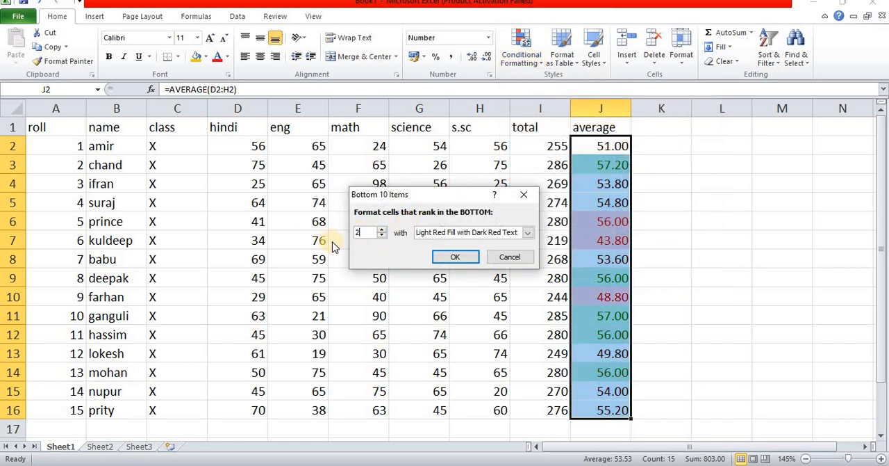
left_click(455, 262)
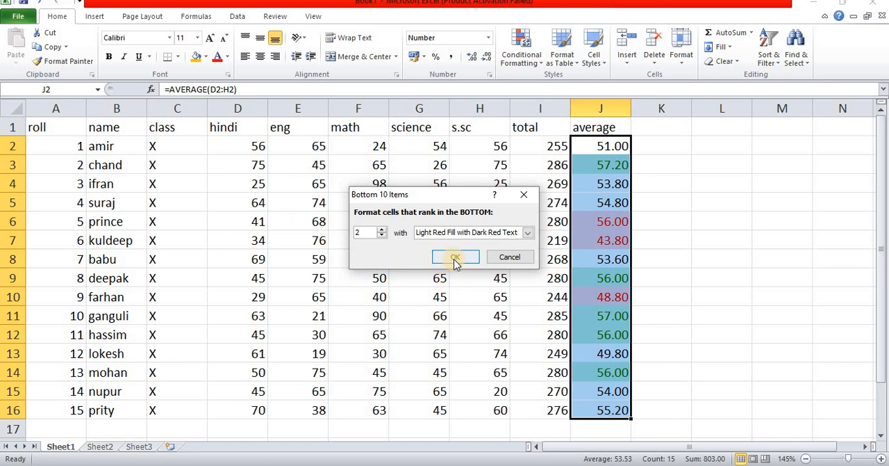
left_click(597, 222)
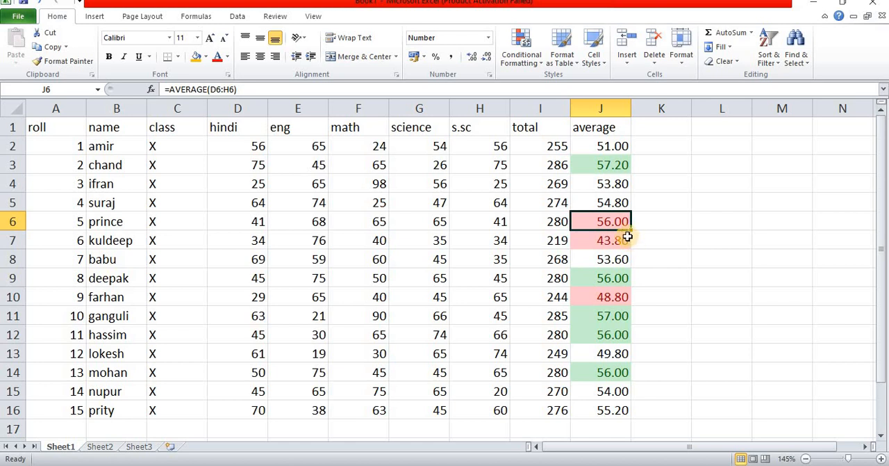
Step: Clear the top and bottom ranking rules by removing conditional formatting from the entire sheet
left_click(526, 55)
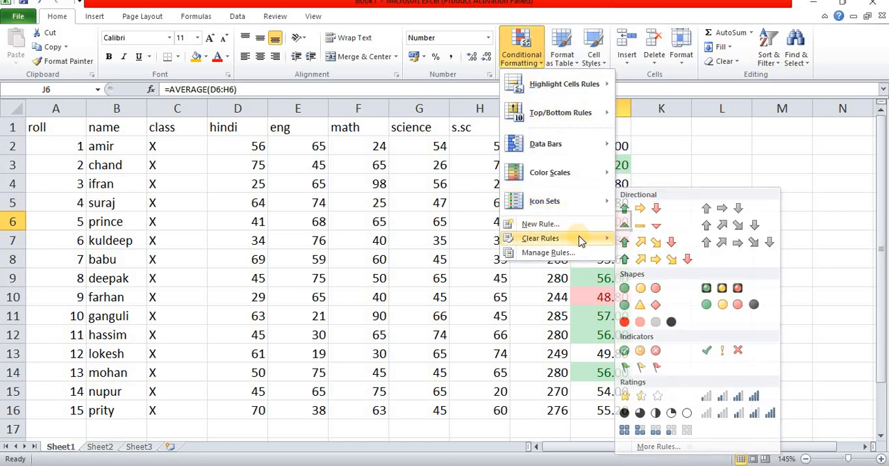
mouse_move(556, 238)
left_click(663, 255)
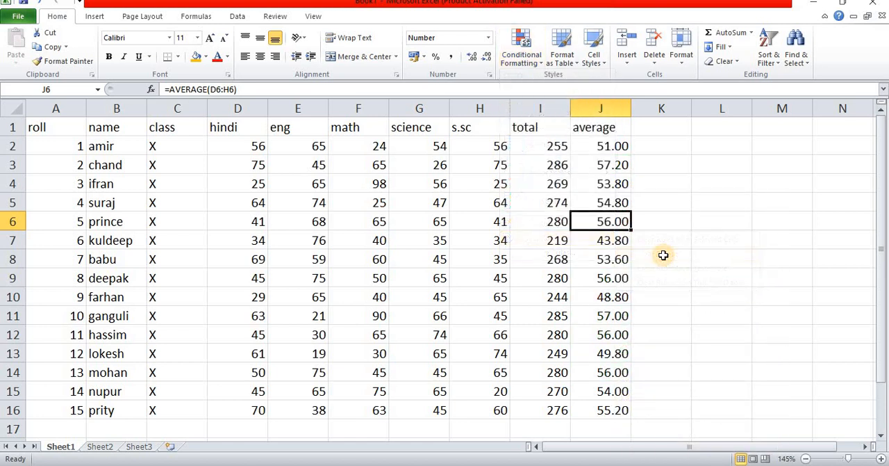
Step: Apply red gradient-fill data bars to the subject marks in D2:H16
left_click(526, 68)
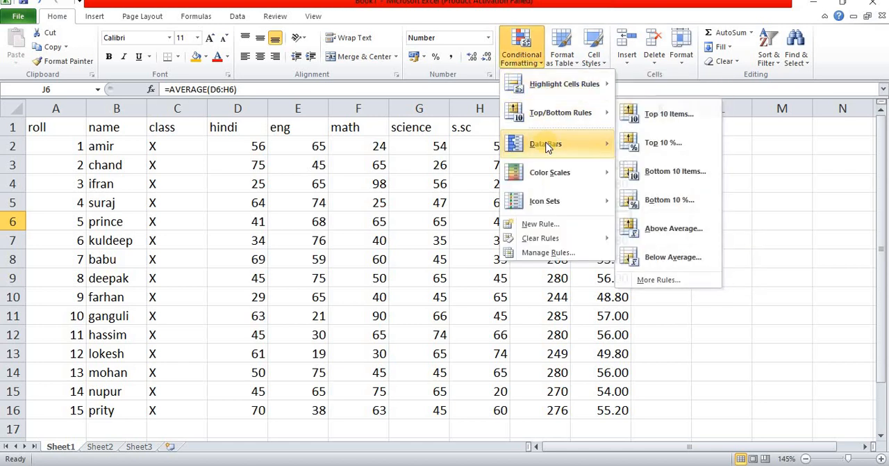
left_click(730, 246)
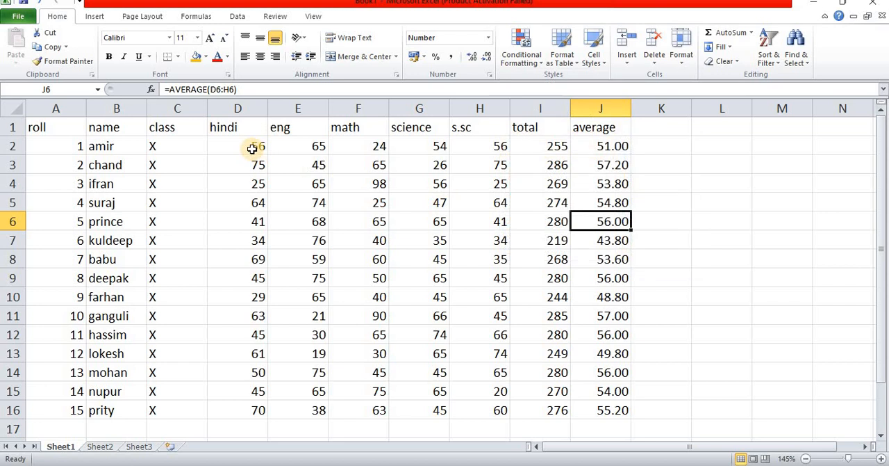
left_click_drag(250, 149, 482, 410)
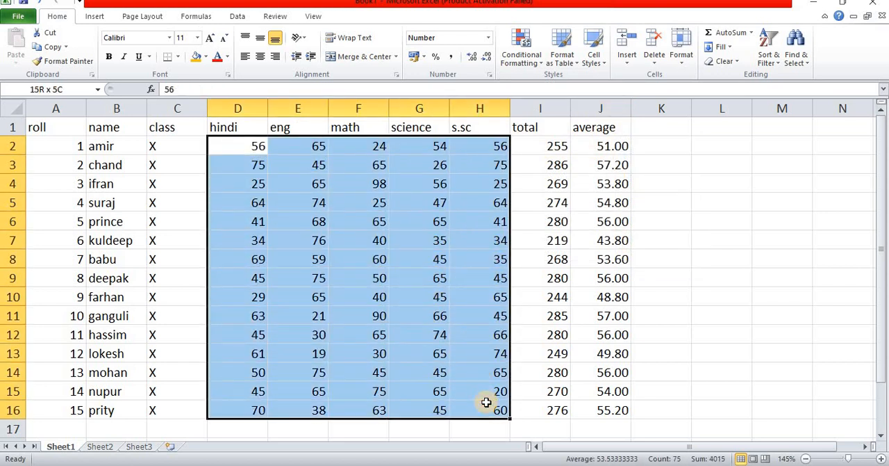
left_click(528, 68)
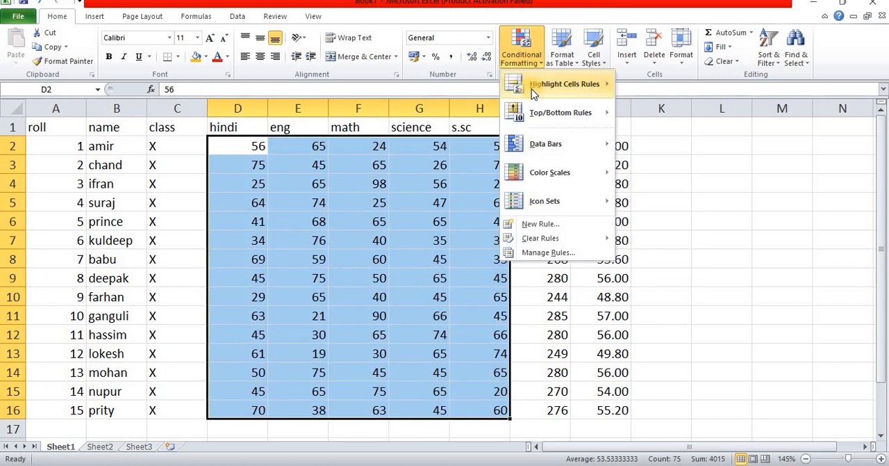
mouse_move(570, 148)
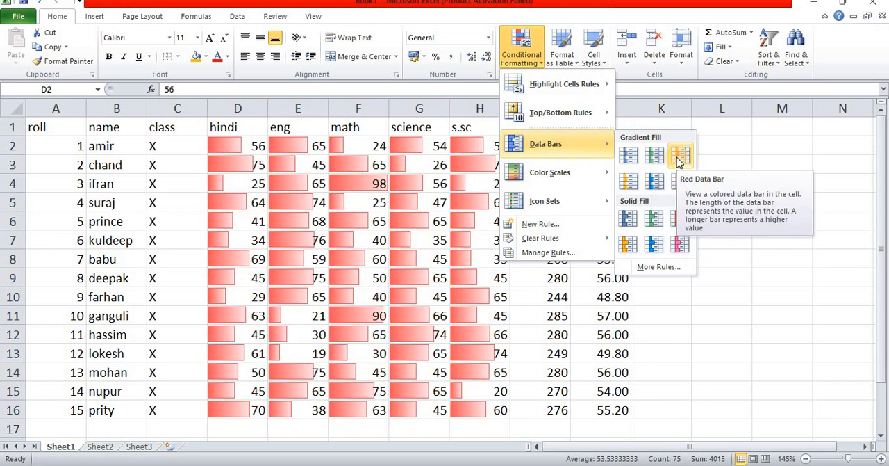
left_click(679, 161)
Step: Compare the data bar lengths with the marks in several s.sc and math cells
left_click(480, 184)
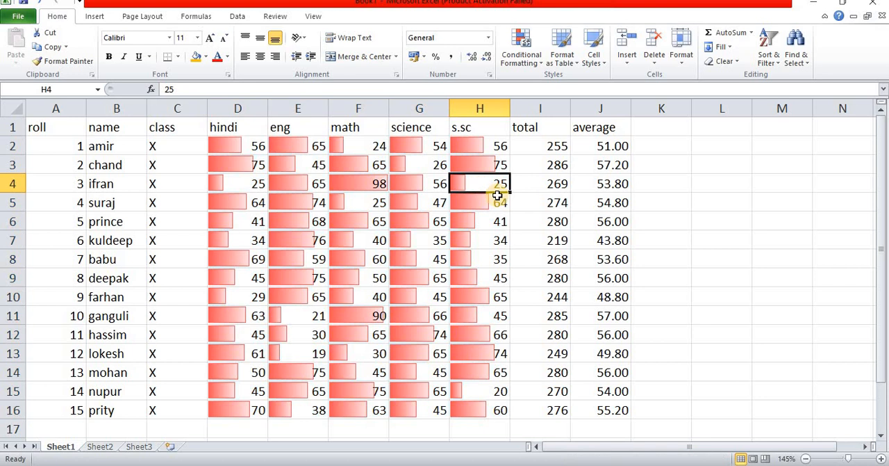
left_click(480, 165)
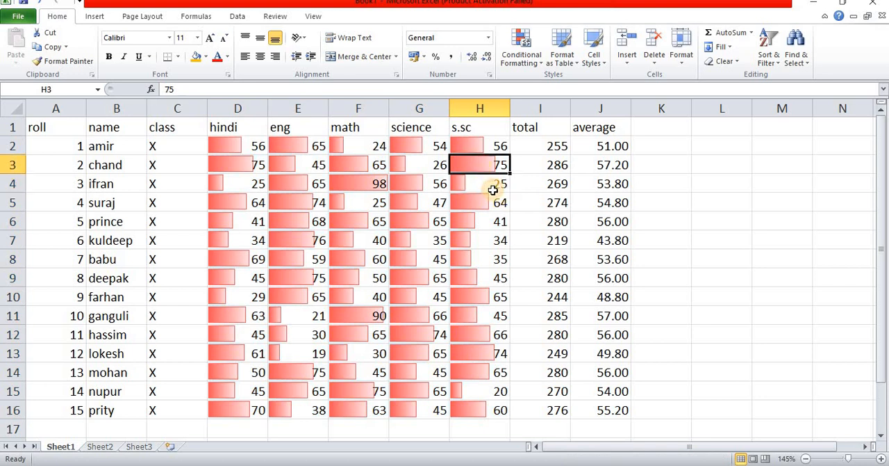
left_click(379, 182)
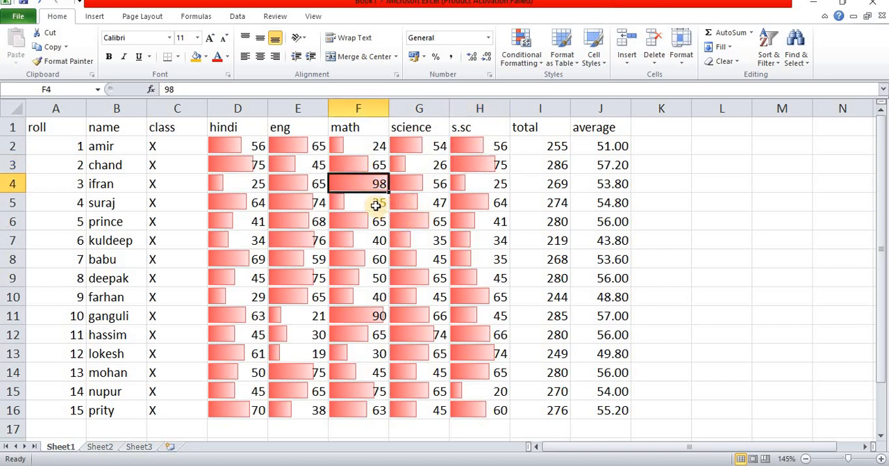
left_click(372, 202)
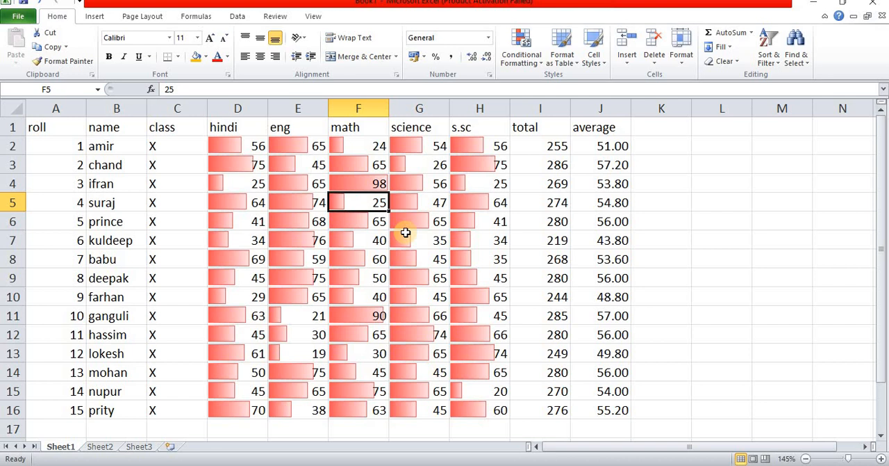
left_click(369, 278)
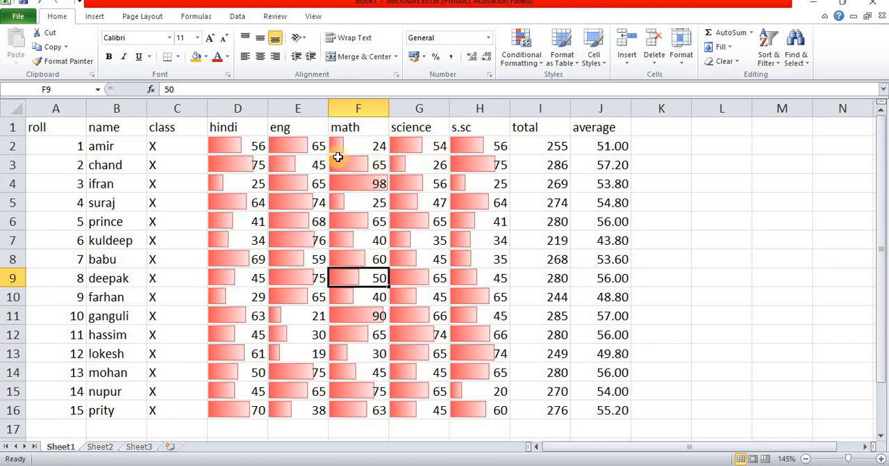
Step: Remove the red data bars by clearing conditional formatting rules from the entire sheet
left_click(535, 56)
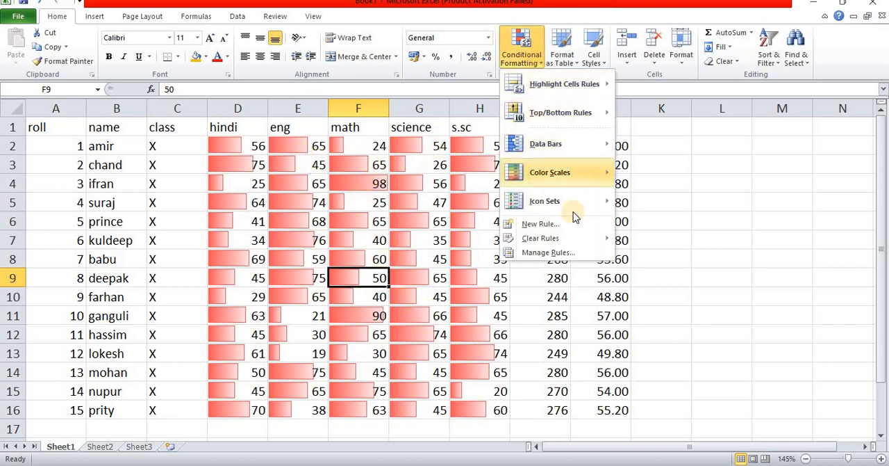
mouse_move(592, 243)
left_click(671, 253)
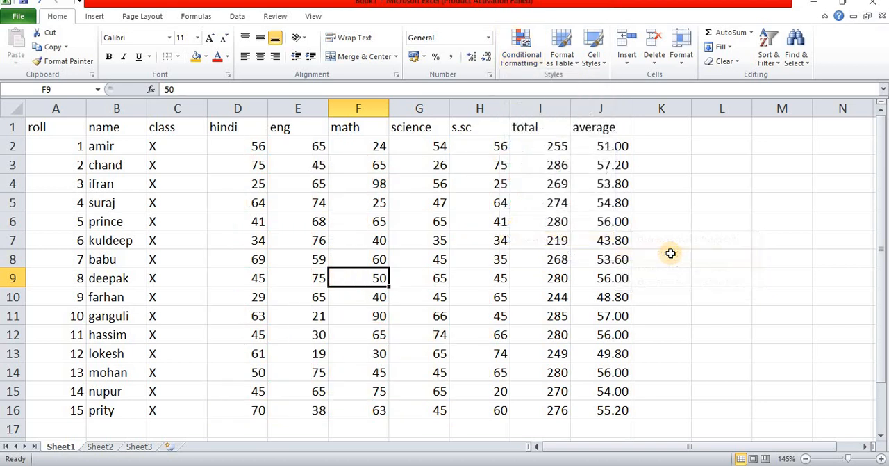
Step: Try the green-white-red color scale on the subject marks in D2:H16, and undo it
left_click(521, 49)
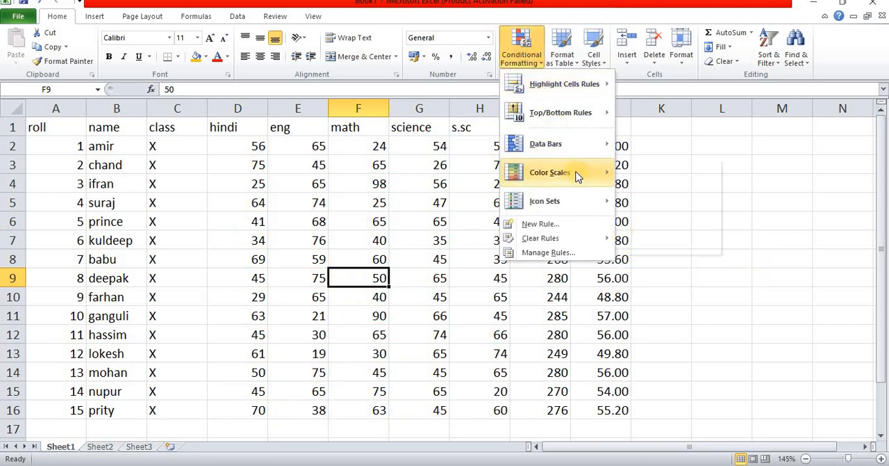
mouse_move(562, 148)
mouse_move(570, 170)
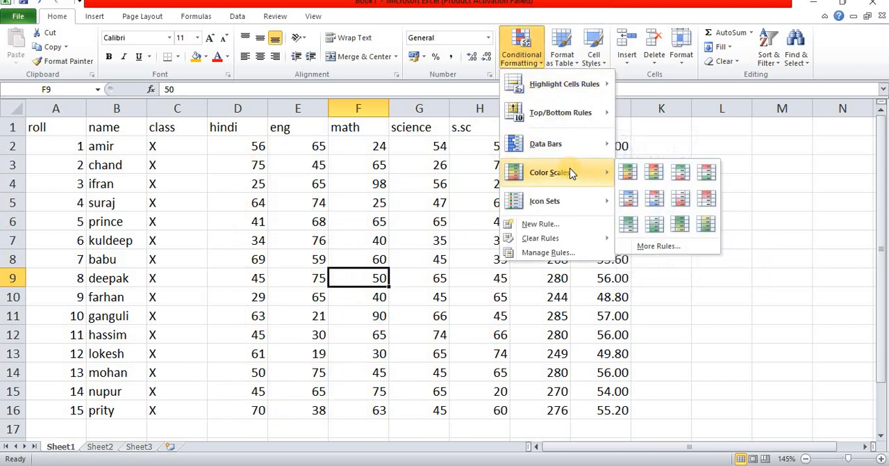
left_click(665, 288)
left_click_drag(338, 188, 501, 410)
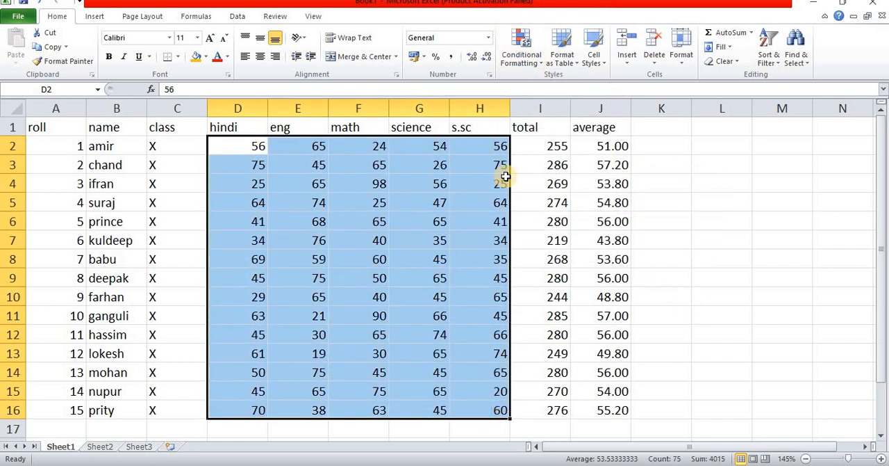
left_click(521, 59)
mouse_move(592, 175)
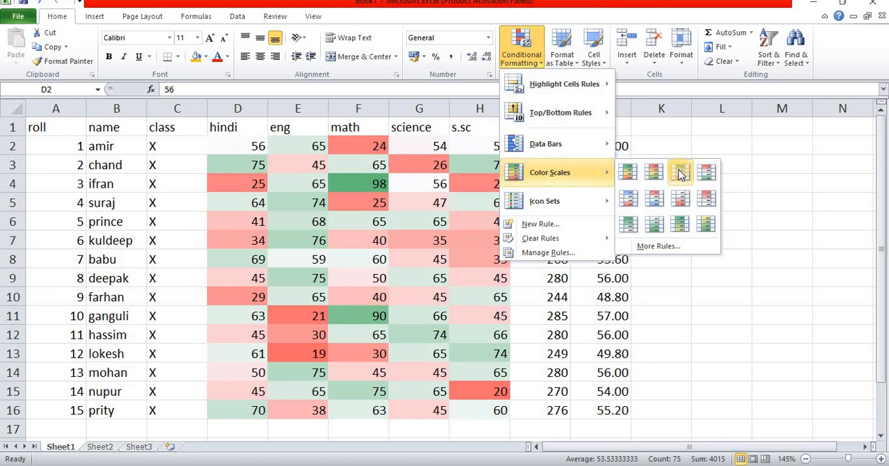
left_click(681, 174)
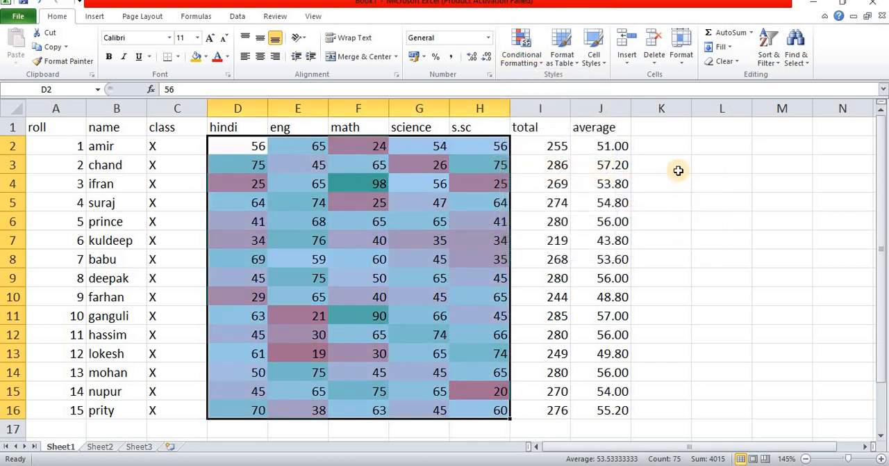
left_click(678, 172)
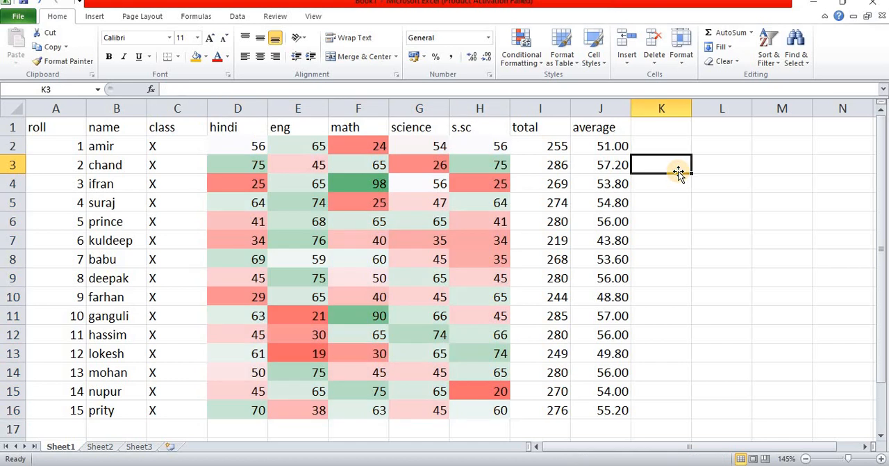
key("ctrl+z")
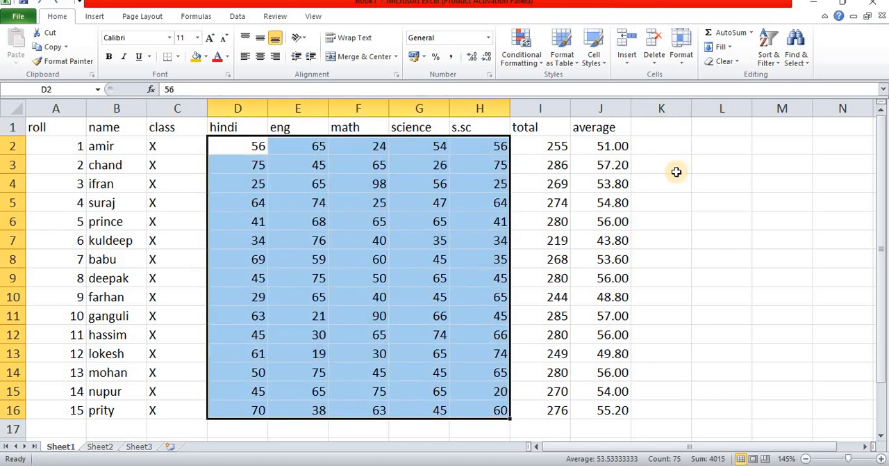
Step: Apply the four-bar ratings icon set to the subject marks in D2:H16 and check the icons in F4 and D4
left_click(521, 59)
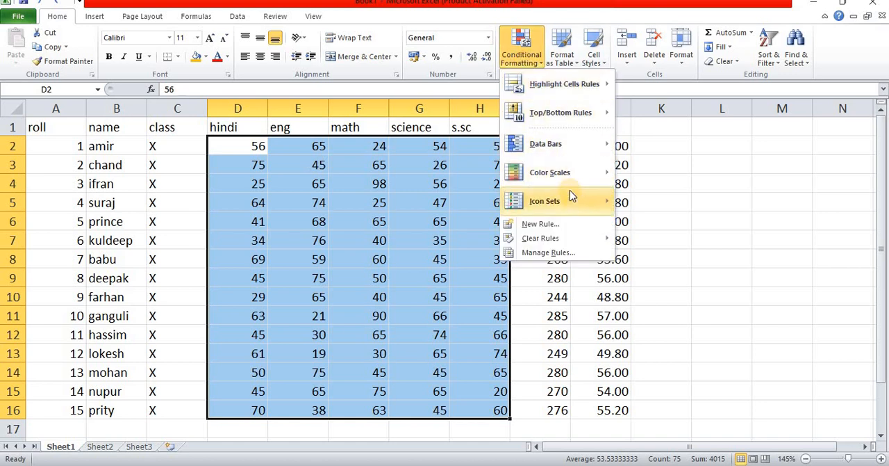
mouse_move(573, 198)
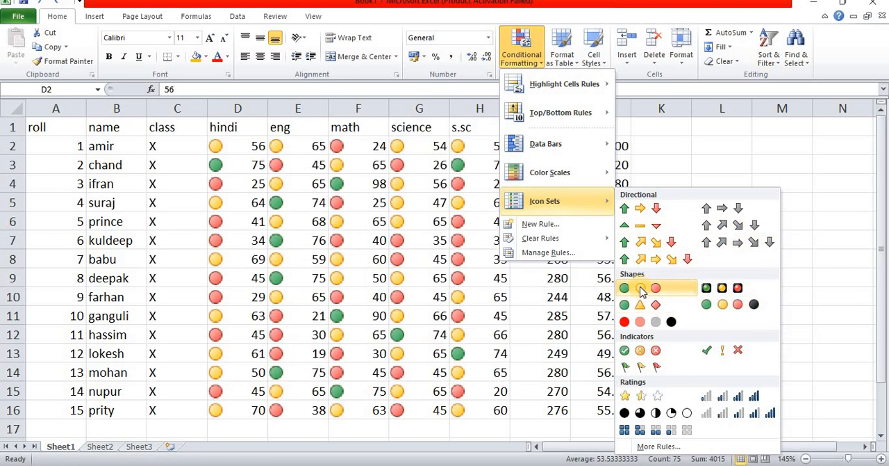
left_click(738, 400)
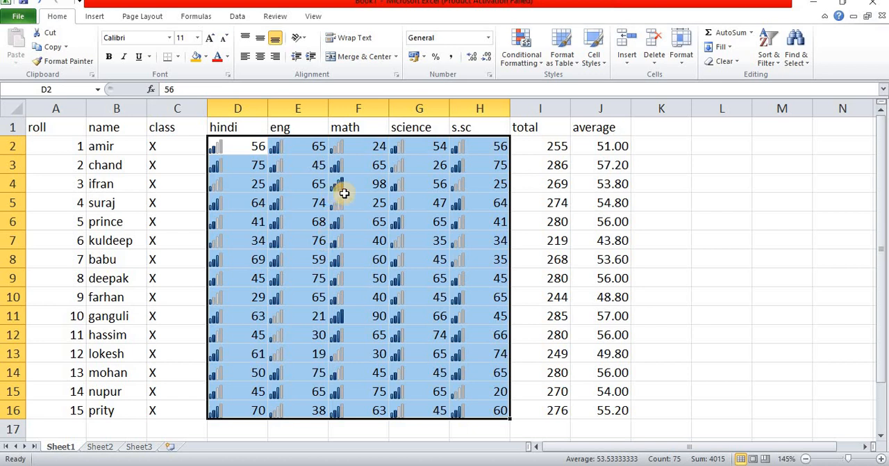
left_click(370, 184)
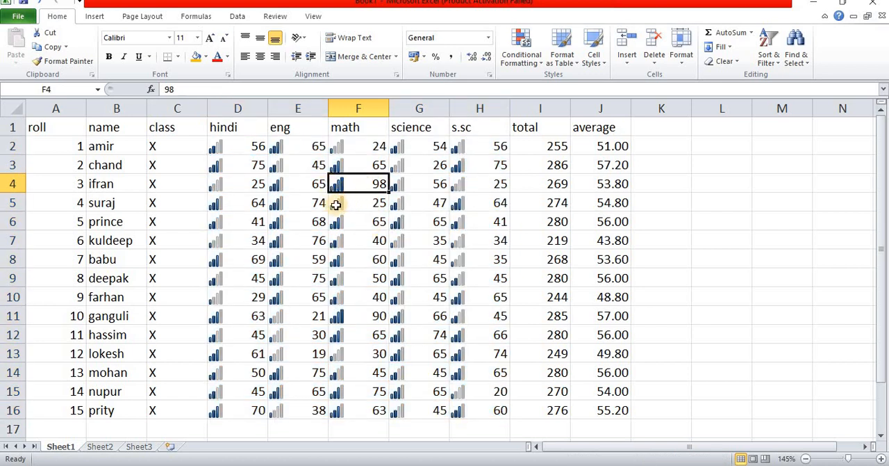
left_click(240, 187)
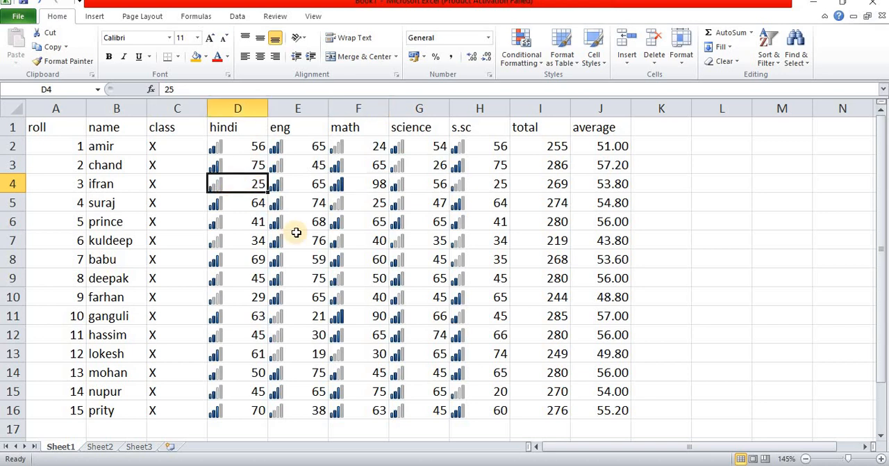
Step: Remove the ratings icons by clearing conditional formatting rules from the entire sheet
left_click(532, 61)
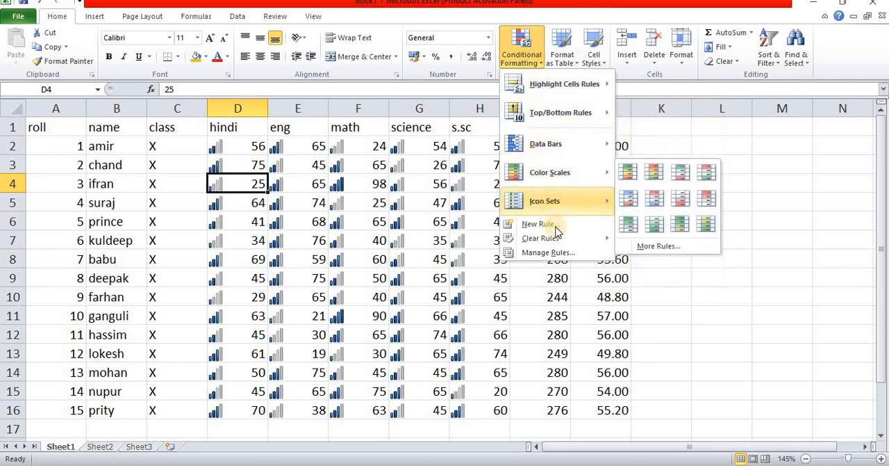
mouse_move(564, 238)
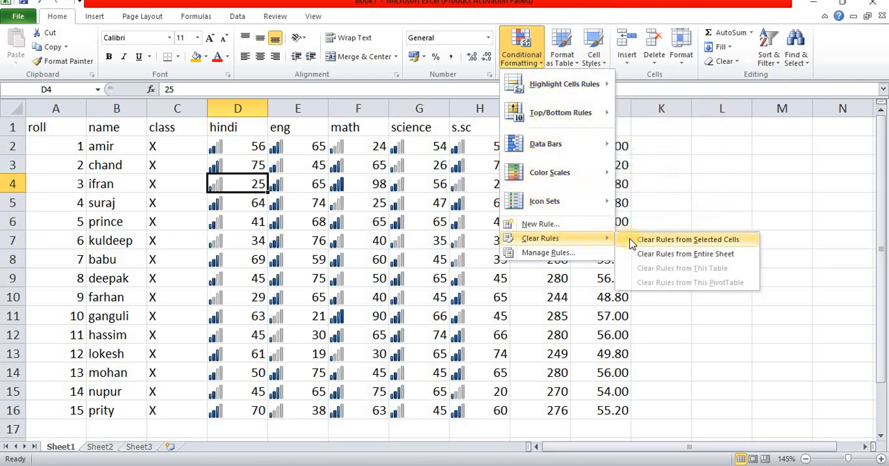
left_click(678, 255)
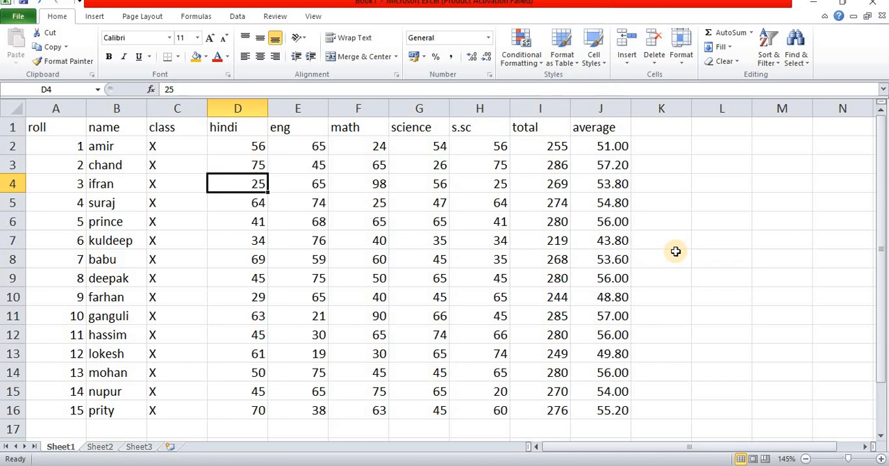